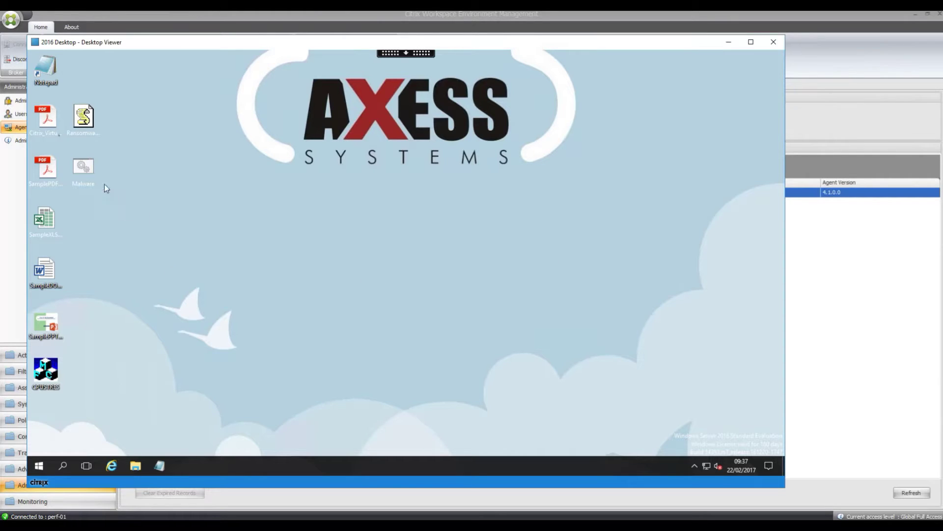
# - Run the Ransomware_test script in the session and dismiss its error message
pyautogui.click(85, 170)
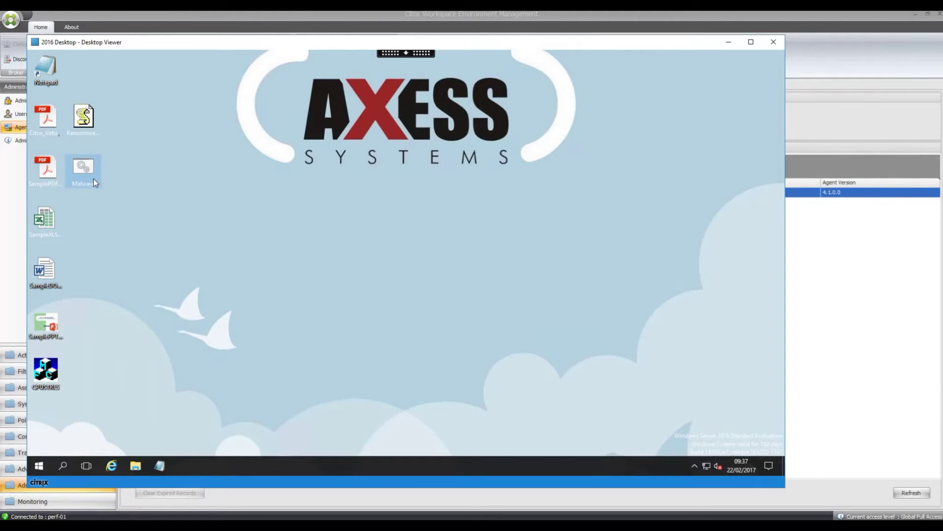
pyautogui.click(84, 122)
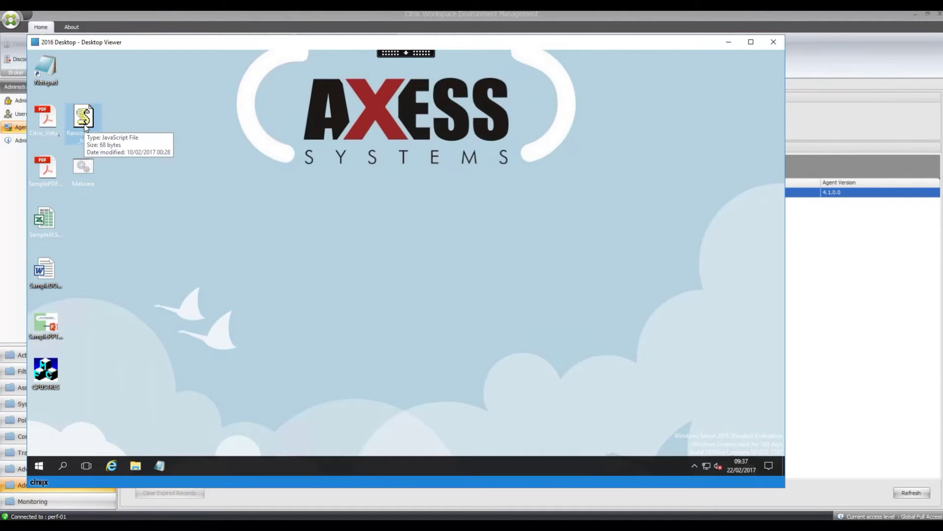
pyautogui.moveTo(88, 170)
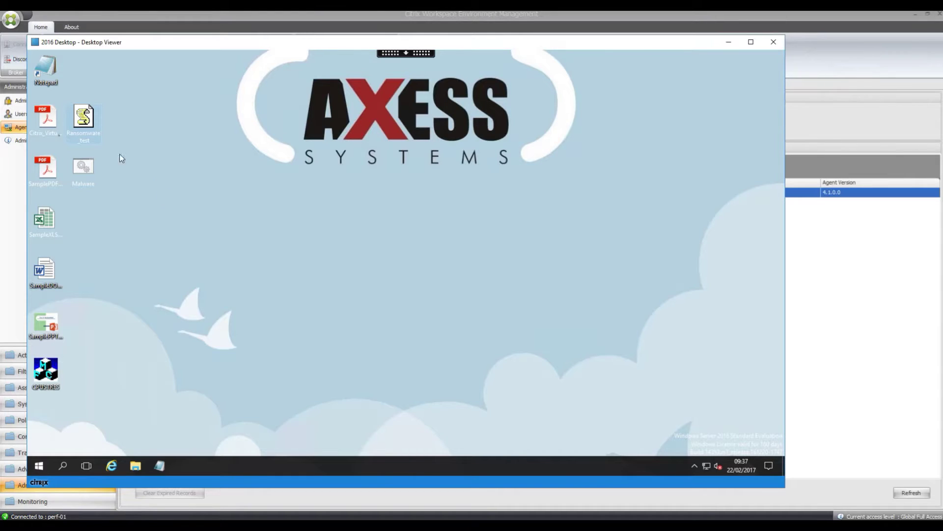
pyautogui.doubleClick(89, 120)
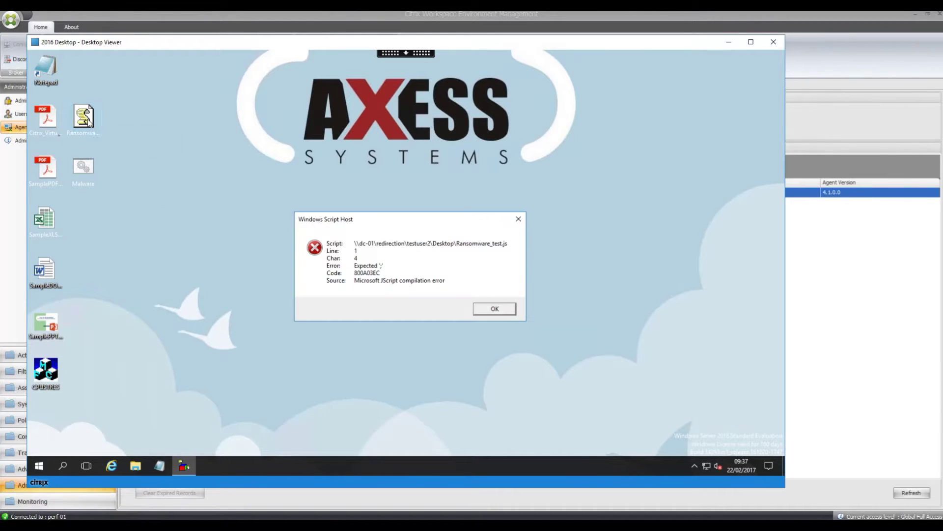
pyautogui.click(499, 309)
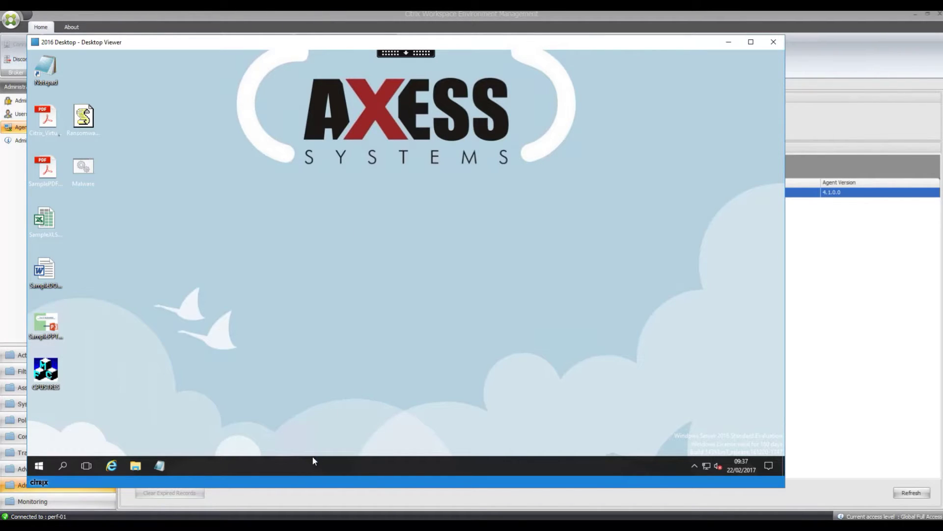
# - Enable the Processes WhiteList in System Optimization, add cmd.exe, and apply
pyautogui.click(199, 509)
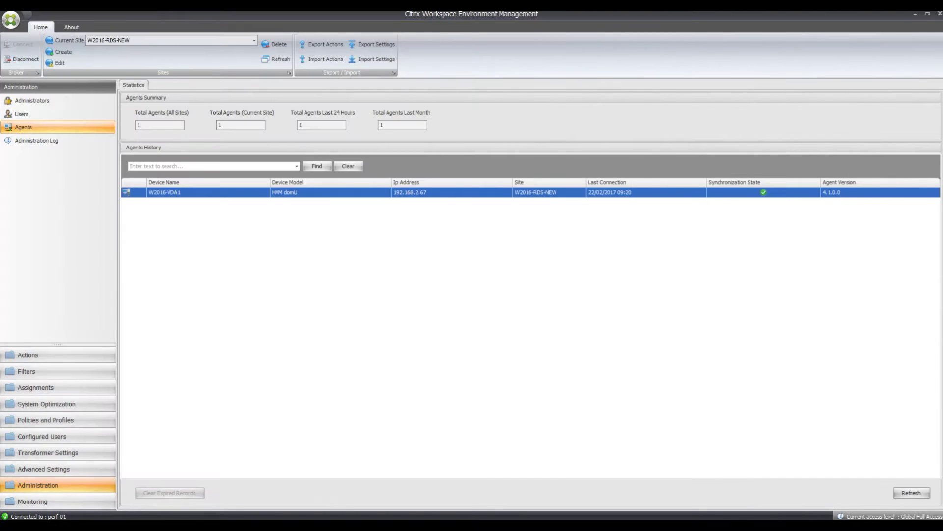
pyautogui.click(59, 405)
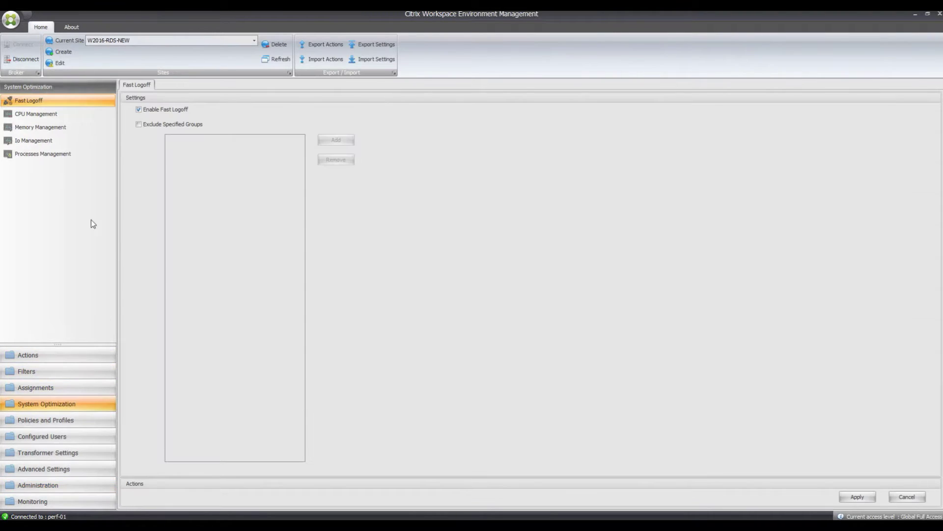
pyautogui.click(43, 157)
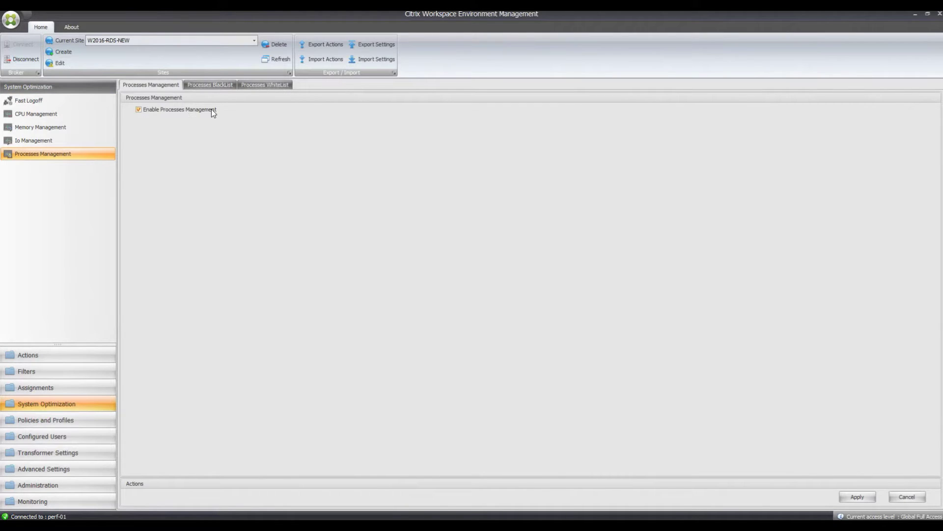
pyautogui.click(207, 84)
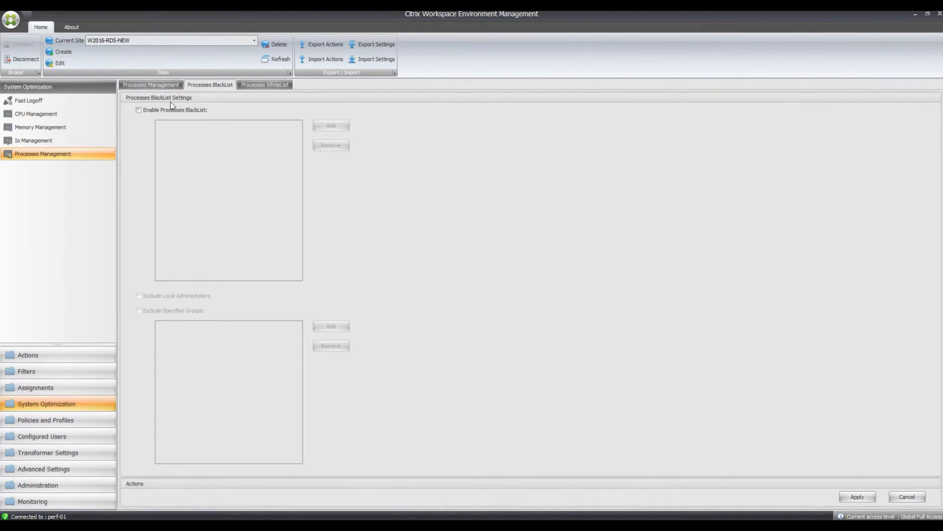
pyautogui.click(263, 86)
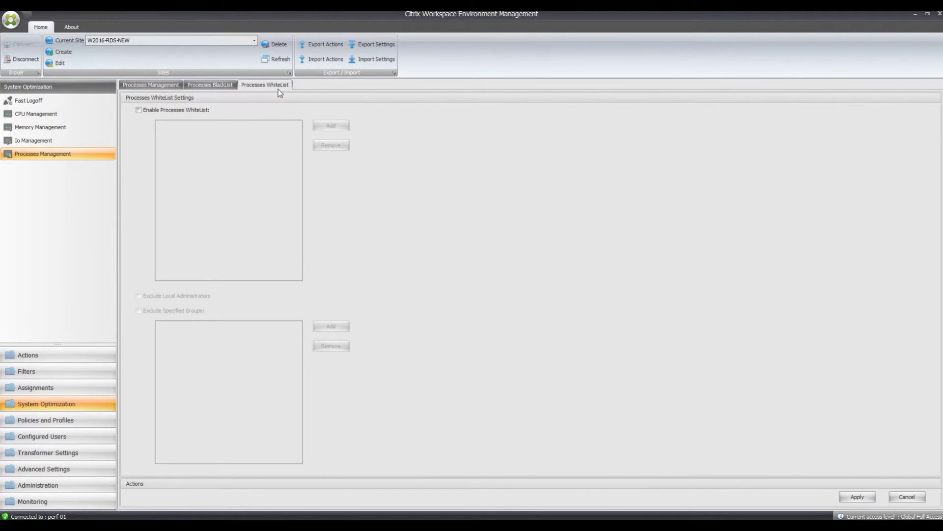
pyautogui.click(140, 111)
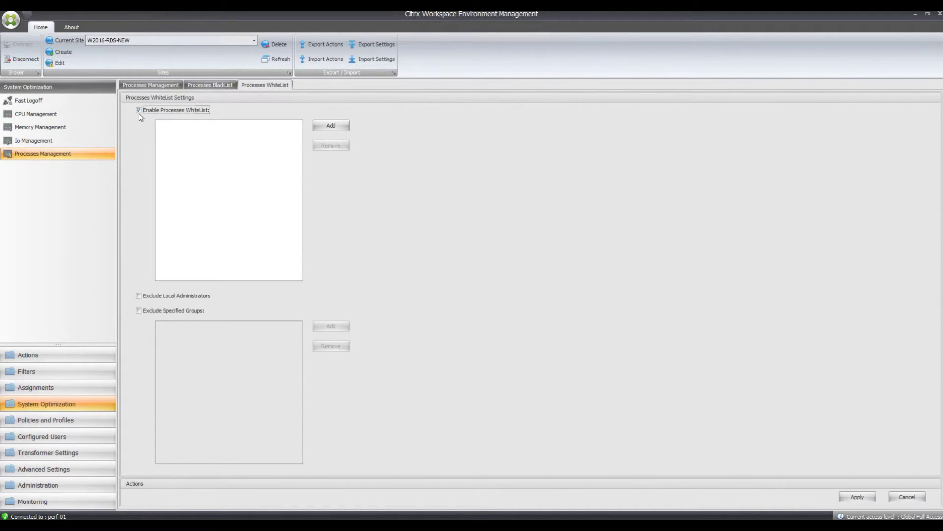
pyautogui.click(331, 126)
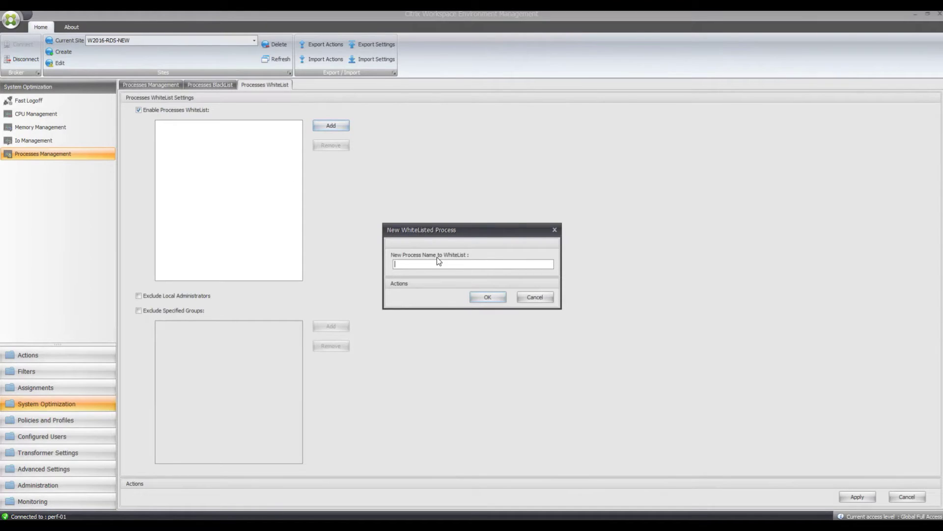
pyautogui.write('cmd.exe')
pyautogui.click(497, 297)
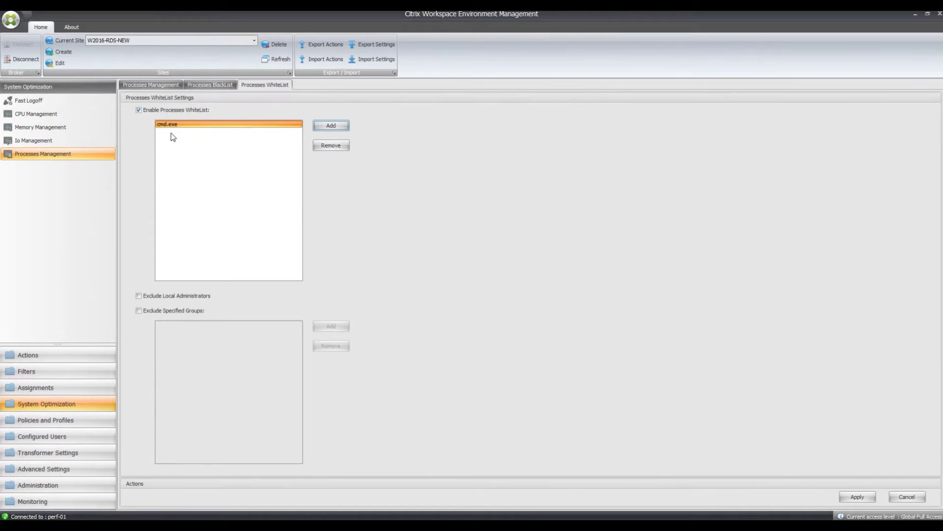
pyautogui.click(858, 496)
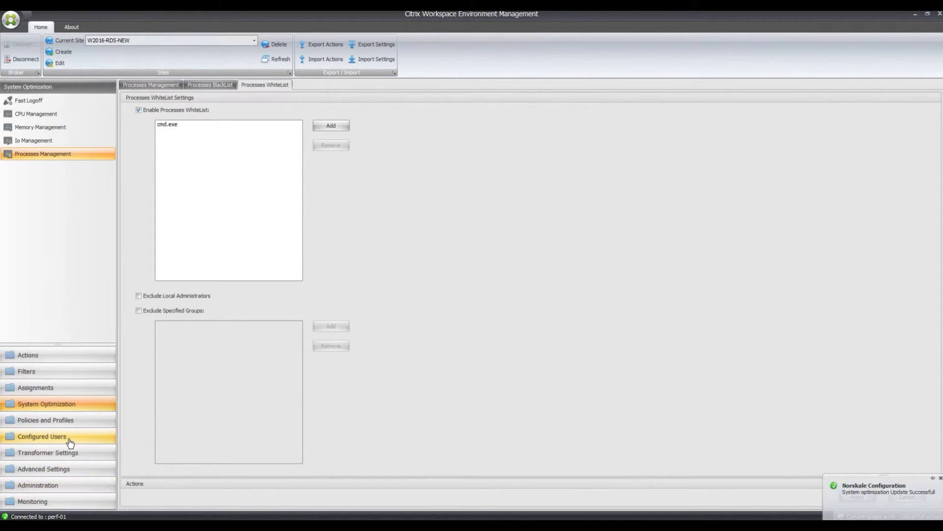
pyautogui.click(52, 486)
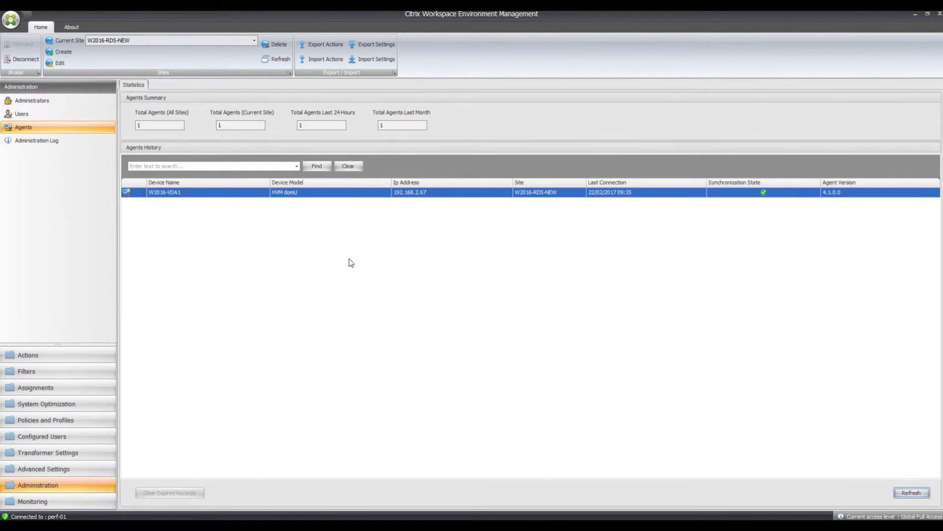
# - Refresh the agent's host settings and the workspace agent
pyautogui.rightClick(171, 190)
pyautogui.click(185, 196)
pyautogui.rightClick(180, 195)
pyautogui.click(210, 214)
pyautogui.rightClick(175, 195)
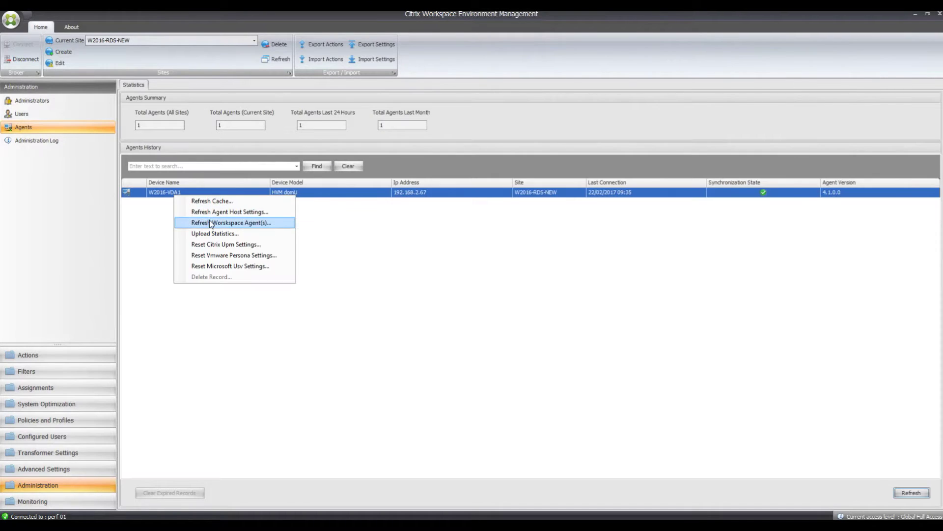
pyautogui.click(212, 222)
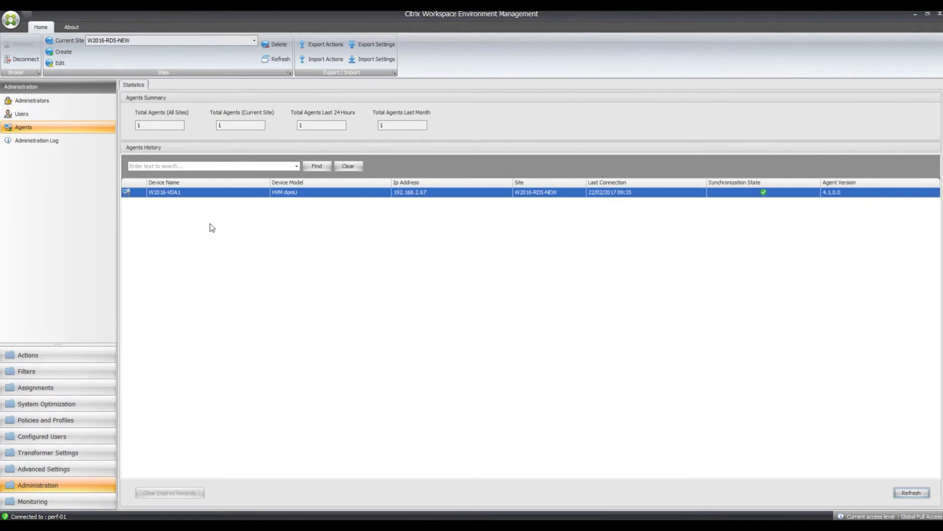
# - Return to the Processes WhiteList to confirm cmd.exe is still listed
pyautogui.click(38, 409)
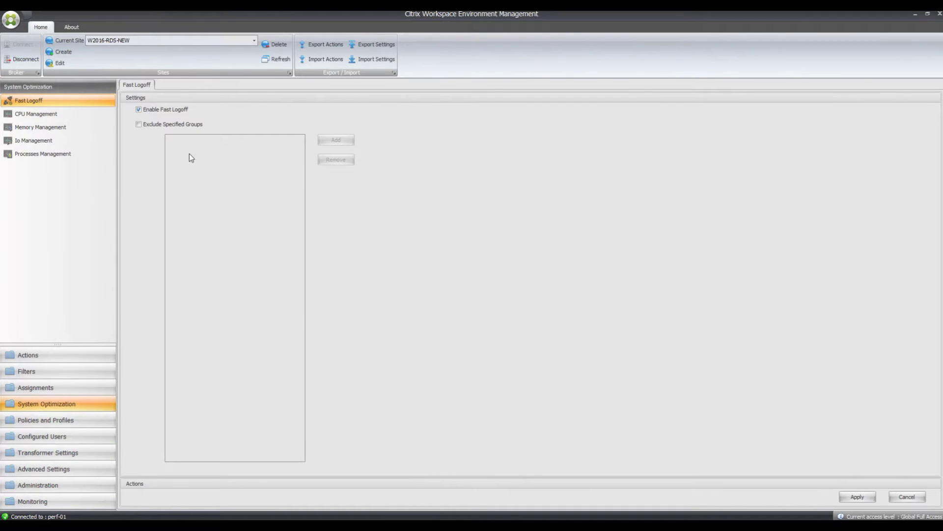
pyautogui.click(59, 157)
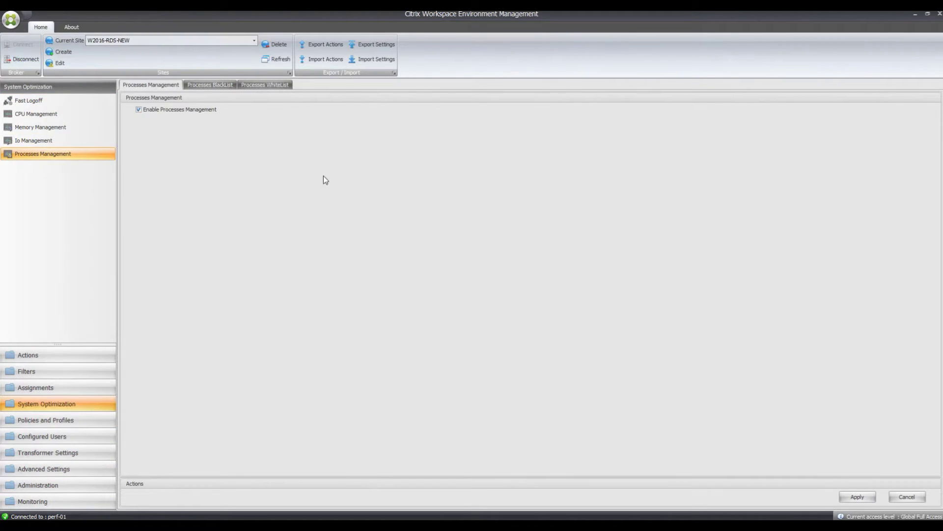
pyautogui.click(281, 88)
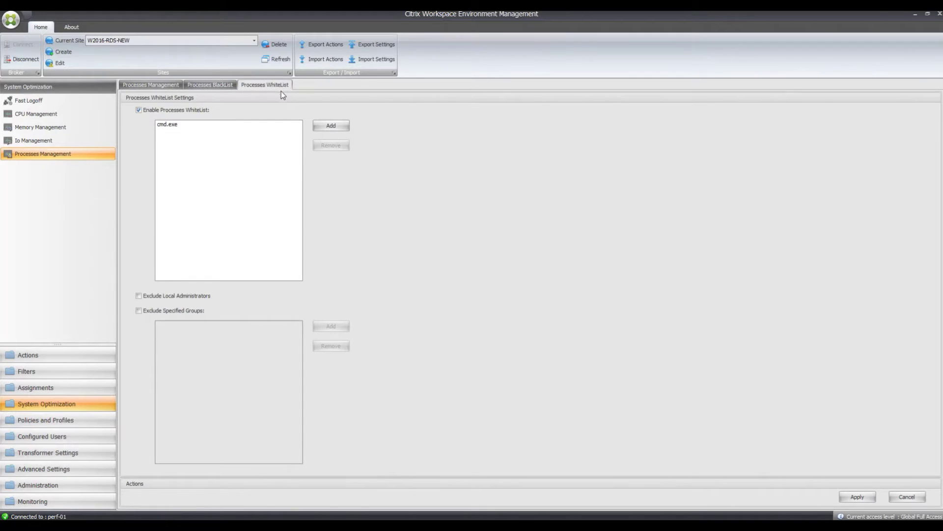
pyautogui.click(378, 47)
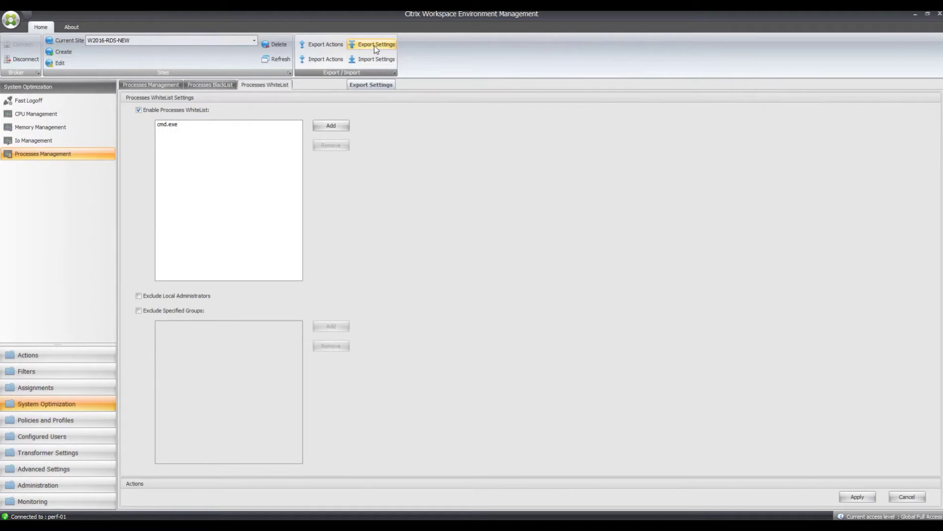
pyautogui.click(375, 49)
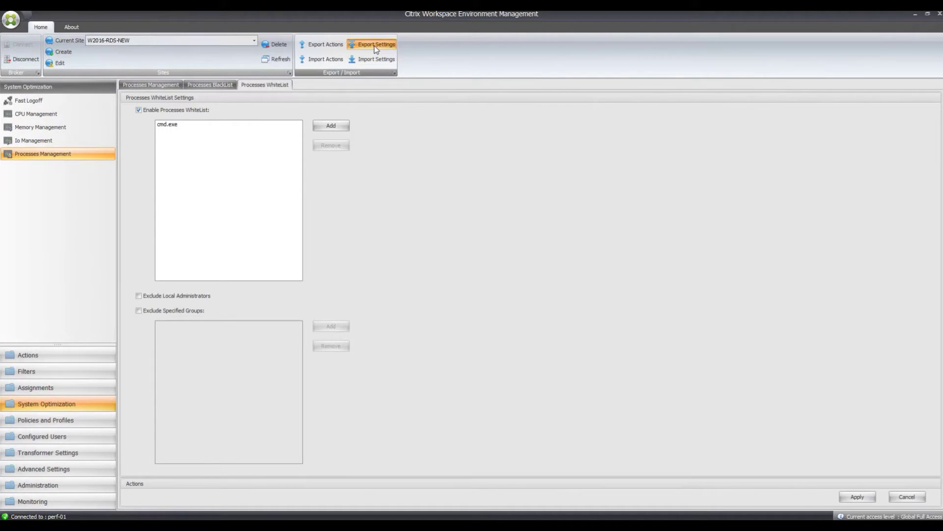
# - Export only the System Optimization Settings to the Documents folder
pyautogui.click(516, 376)
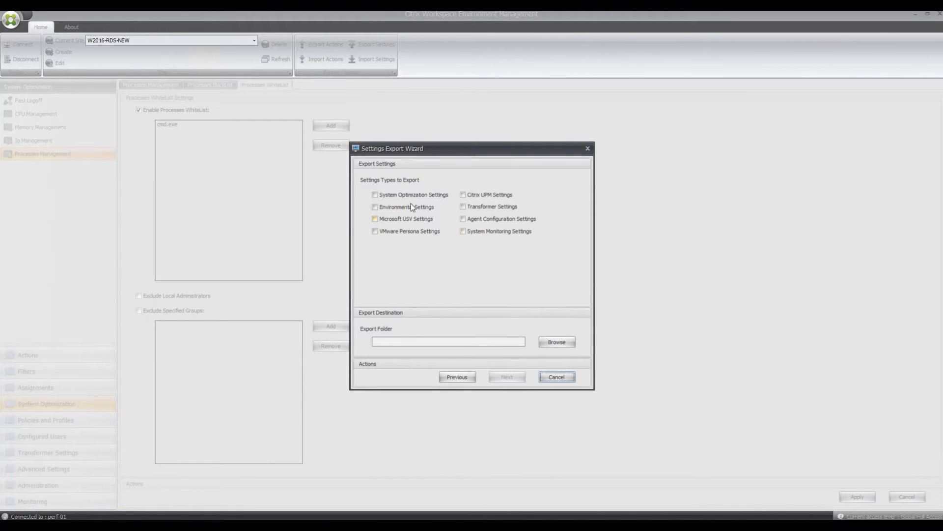
pyautogui.click(376, 196)
pyautogui.click(557, 342)
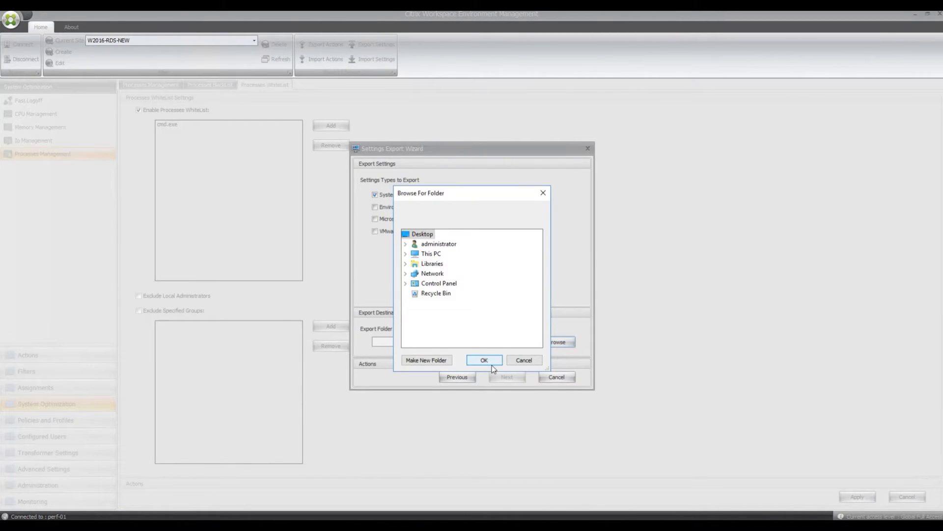
pyautogui.click(406, 244)
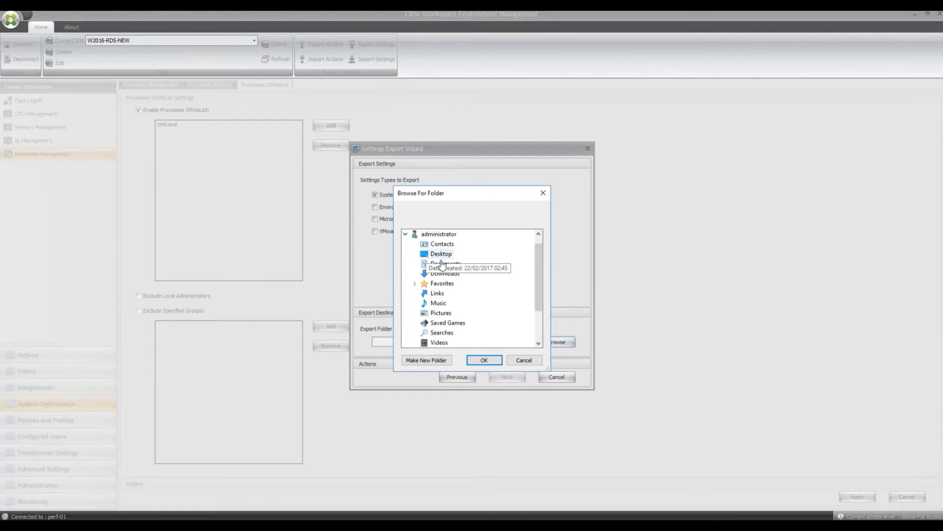
pyautogui.click(442, 265)
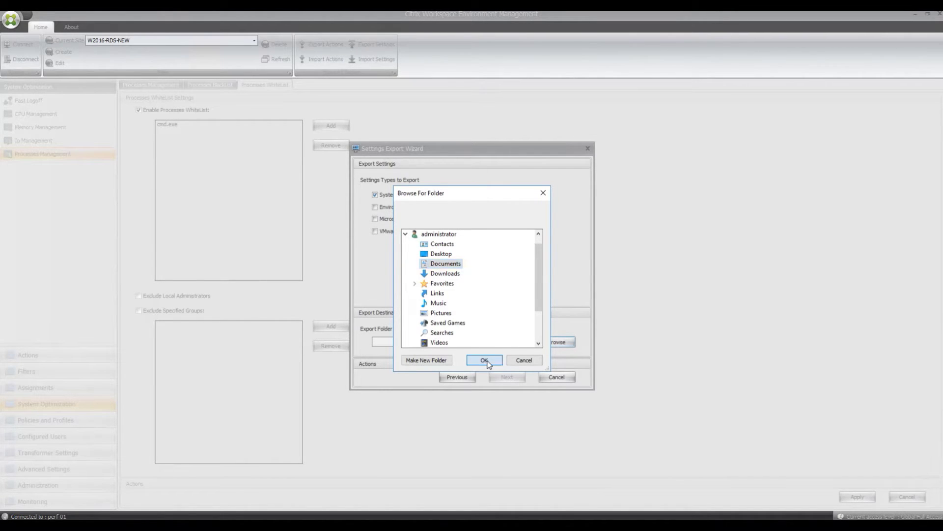
pyautogui.click(484, 360)
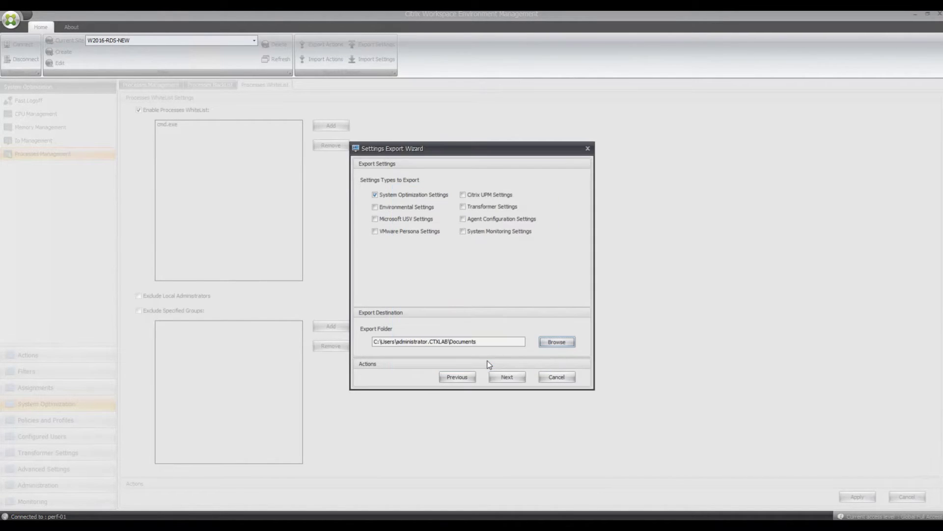
pyautogui.click(511, 376)
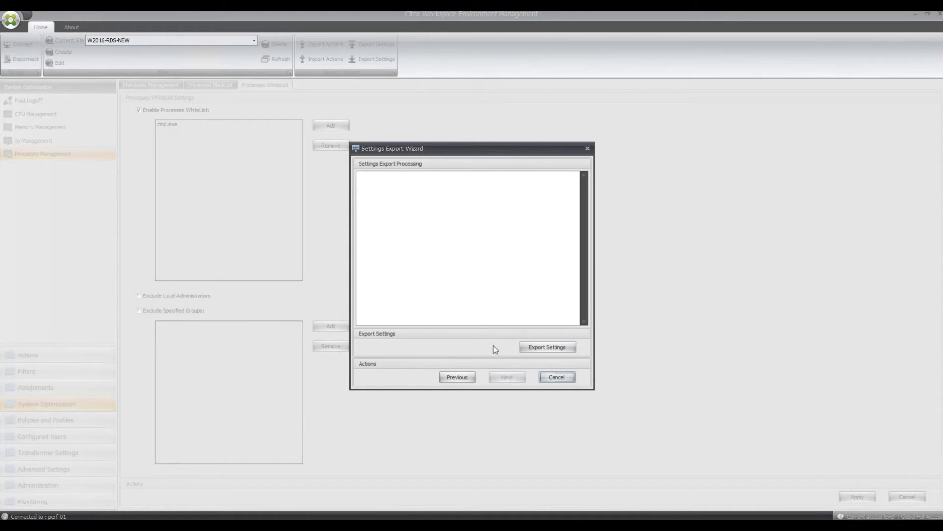
pyautogui.click(543, 350)
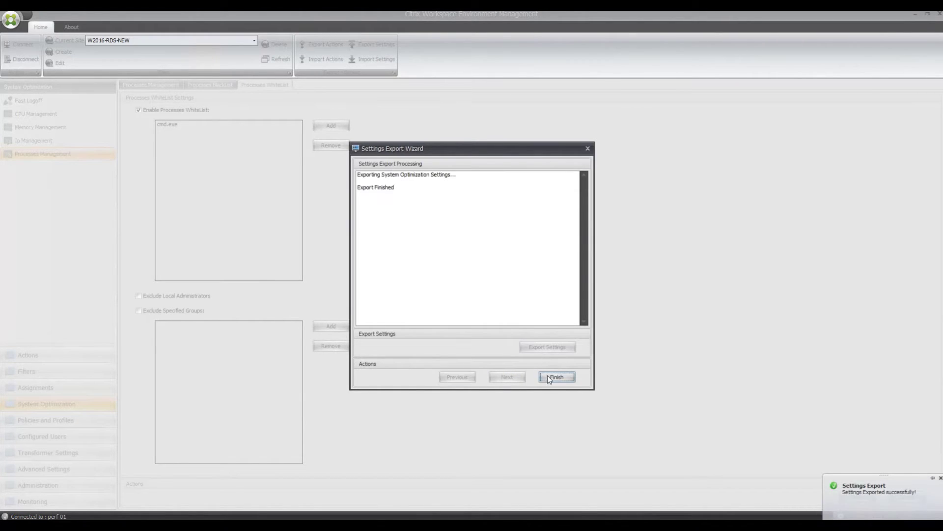
pyautogui.click(549, 377)
# - Open VUEMSystemUtilitiesSettings.xml from Documents in Notepad++
pyautogui.press('super+e')
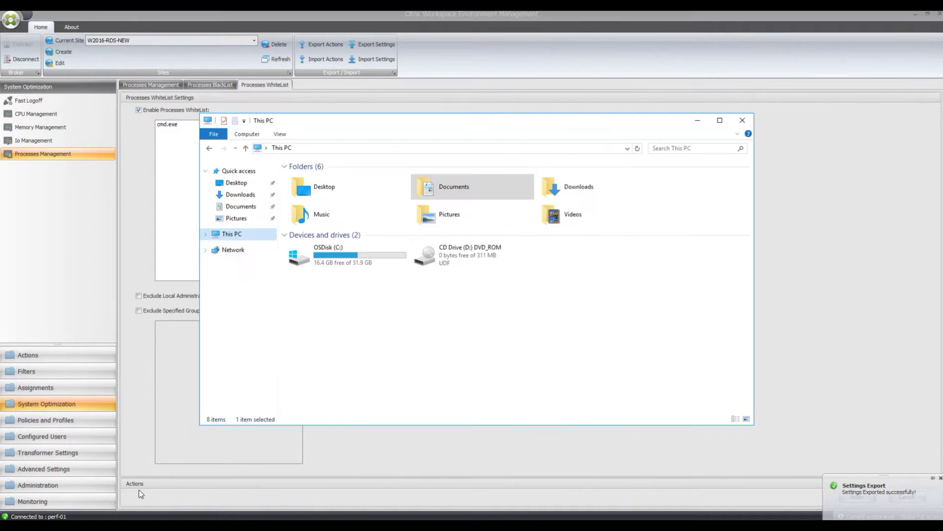
pyautogui.click(246, 207)
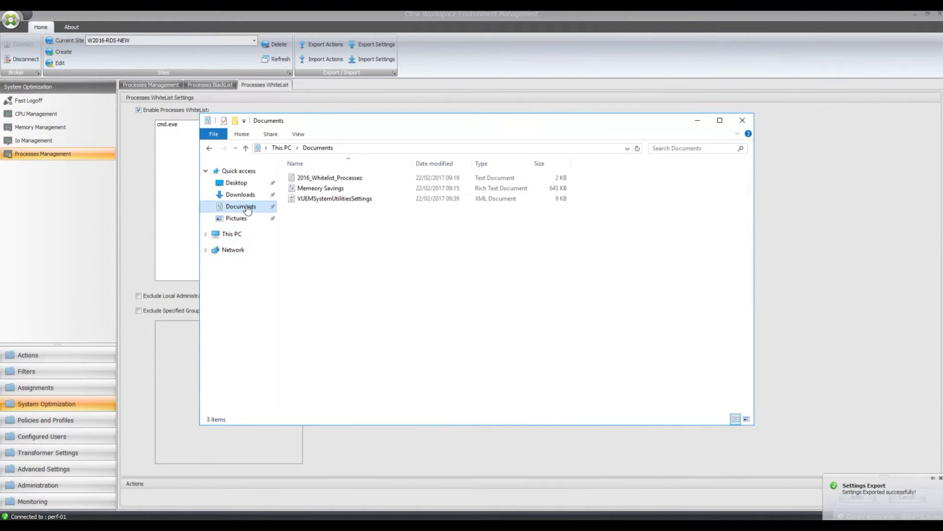
pyautogui.click(402, 199)
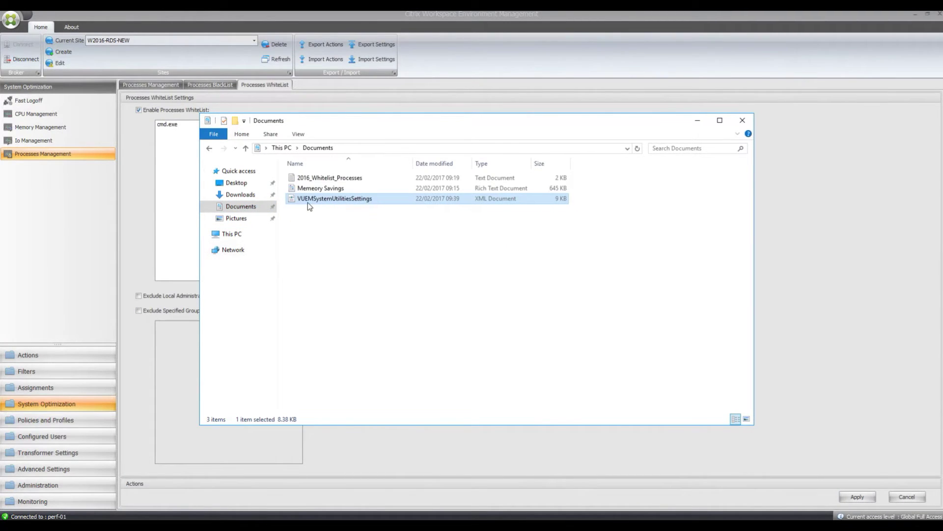
pyautogui.rightClick(360, 198)
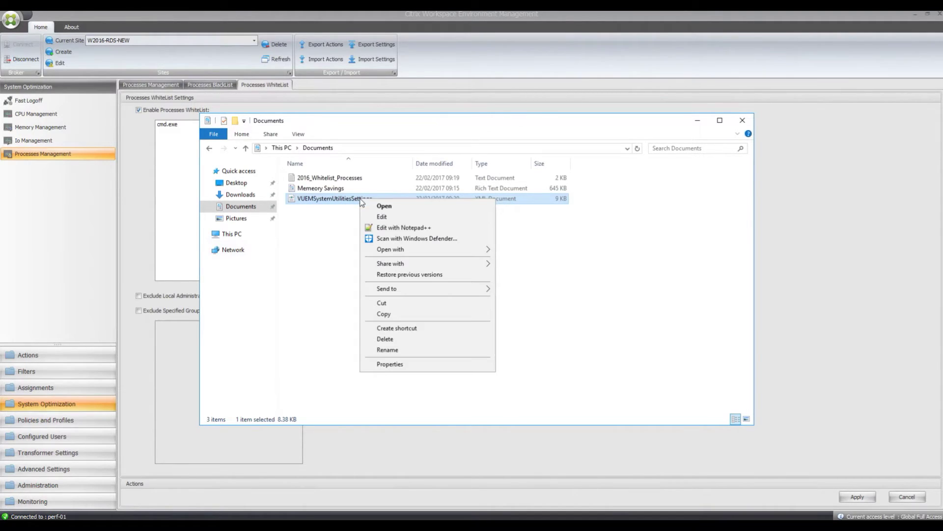
pyautogui.click(406, 228)
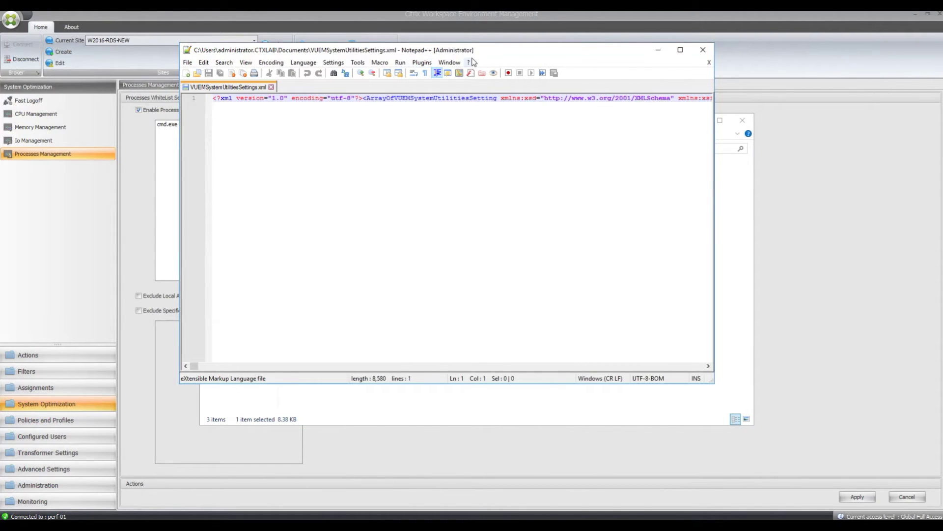
# - Pretty-print the one-line XML with XML Tools (Ctrl+Alt+Shift+B) into indented lines
pyautogui.click(422, 63)
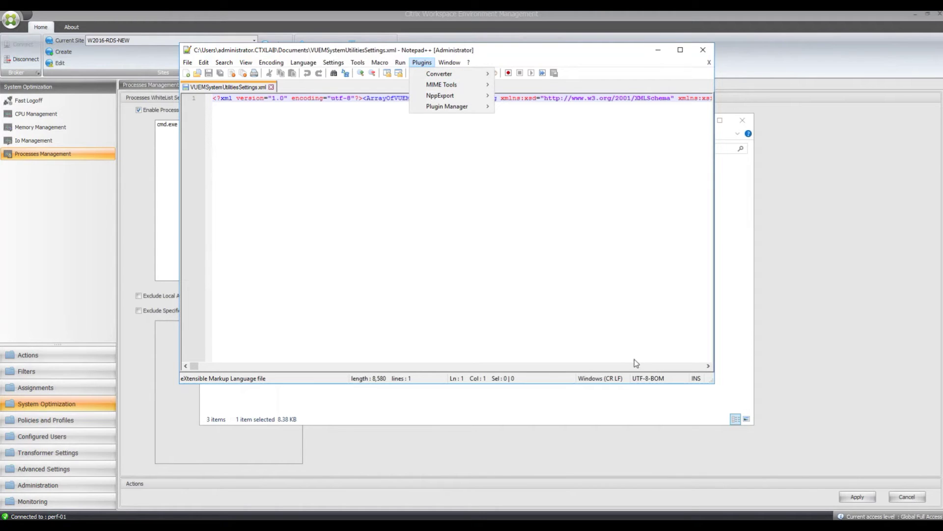
pyautogui.click(475, 191)
pyautogui.press('End')
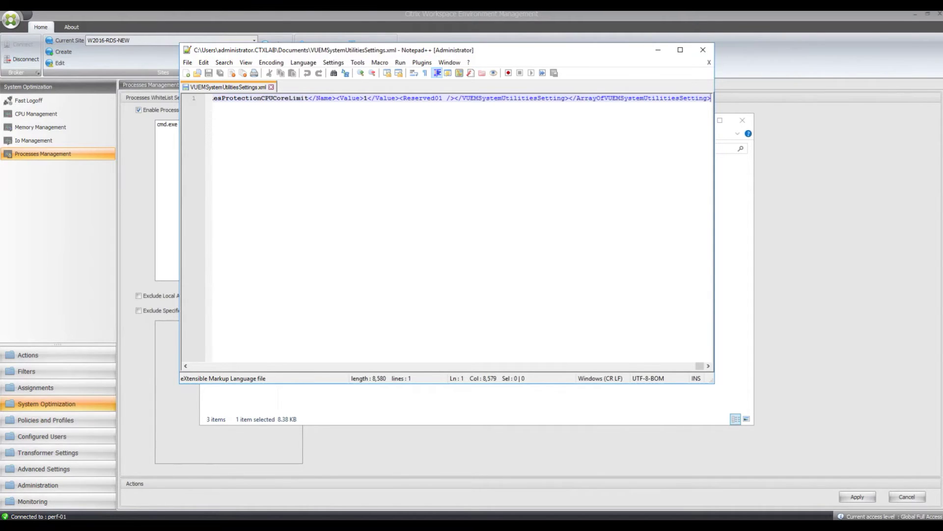
pyautogui.hotkey('ctrl', 'alt', 'shift', 'b')
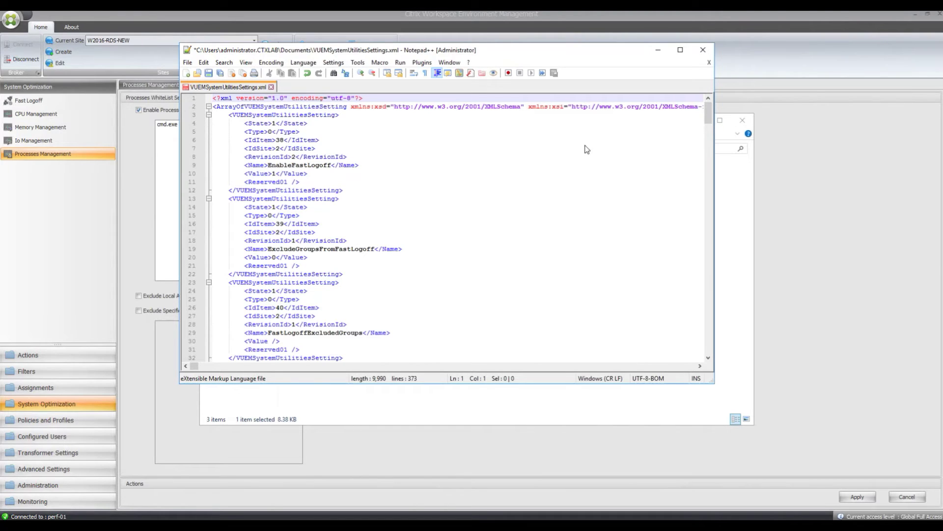
pyautogui.click(402, 162)
# - Search the XML for cmd.exe to locate the whitelist value
pyautogui.hotkey('ctrl', 'f')
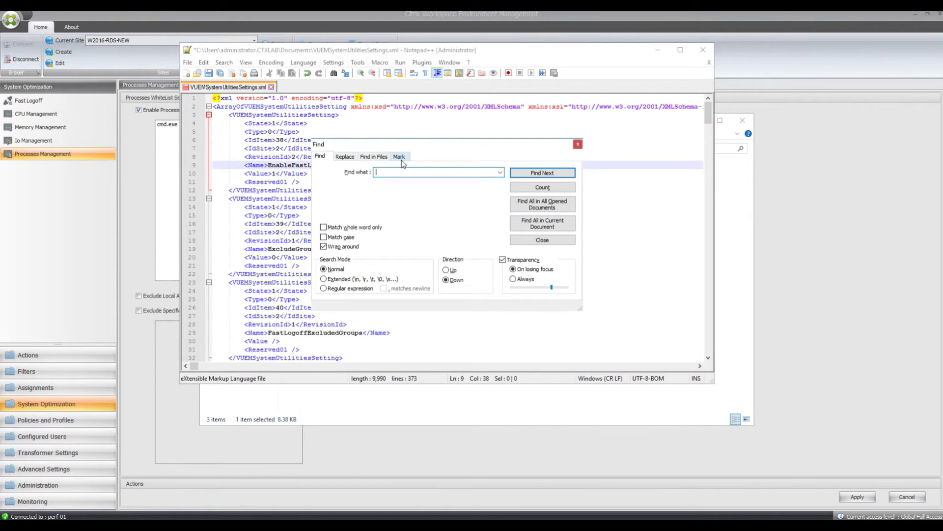
pyautogui.write('cmd.exe')
pyautogui.press('Return')
pyautogui.click(564, 240)
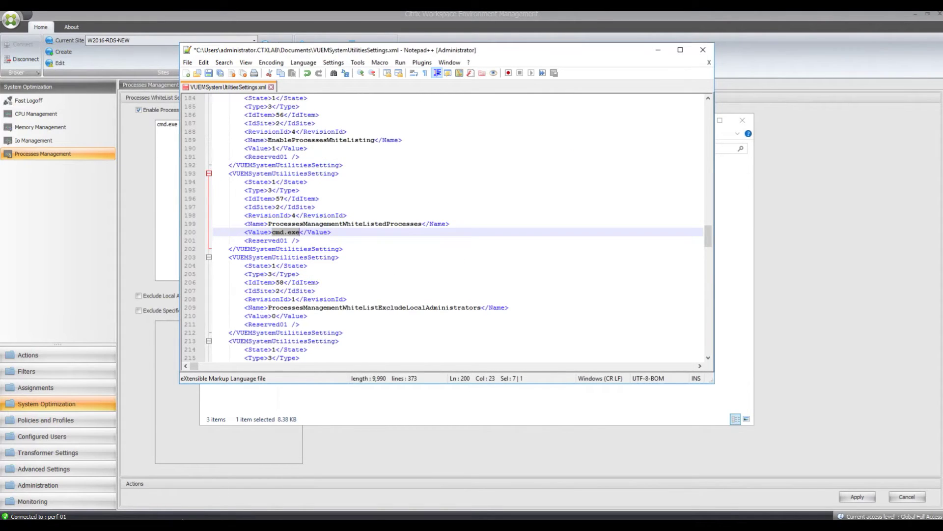
# - Copy the entire process list from the 2016_Whitelist_Processes file in Notepad
pyautogui.moveTo(180, 525)
pyautogui.click(205, 506)
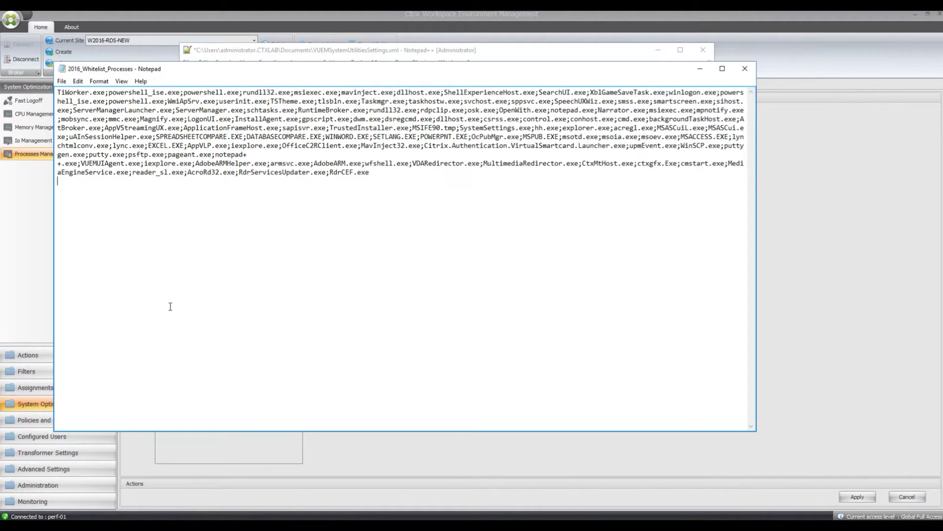
pyautogui.click(214, 513)
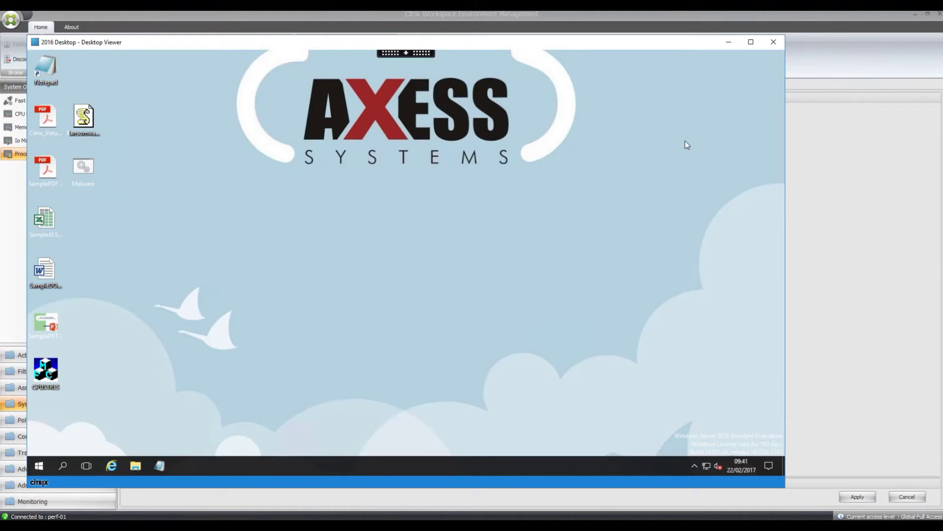
pyautogui.click(728, 41)
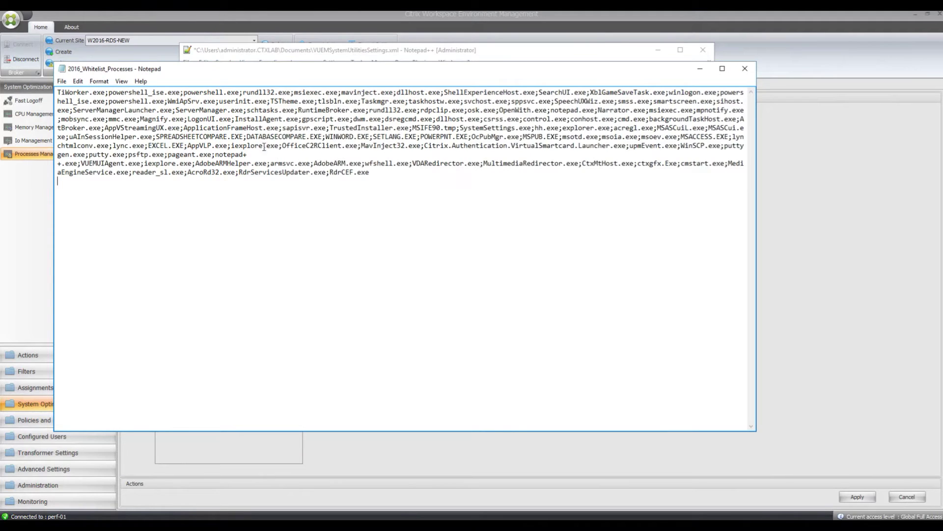
pyautogui.moveTo(371, 173); pyautogui.dragTo(59, 93)
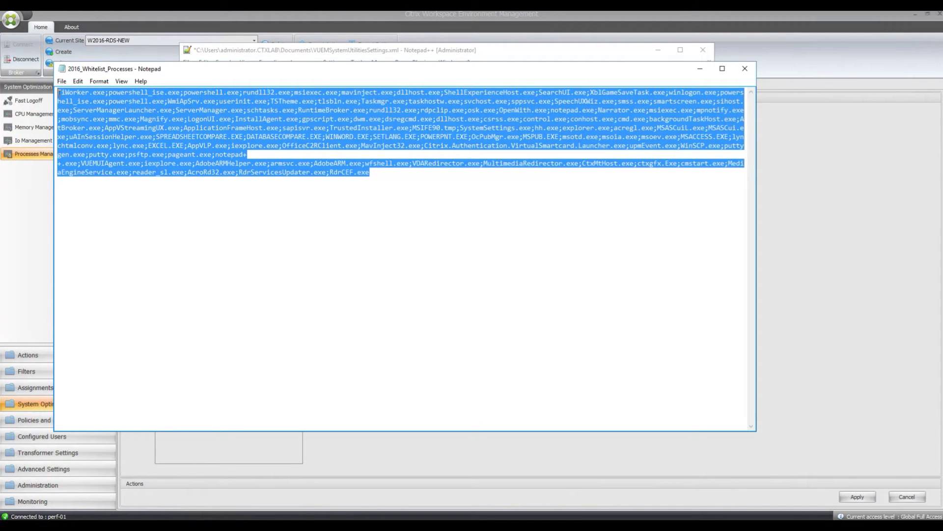
pyautogui.rightClick(90, 93)
pyautogui.click(123, 124)
pyautogui.click(701, 70)
# - Replace cmd.exe on line 200 with the pasted process list and save the XML
pyautogui.click(300, 232)
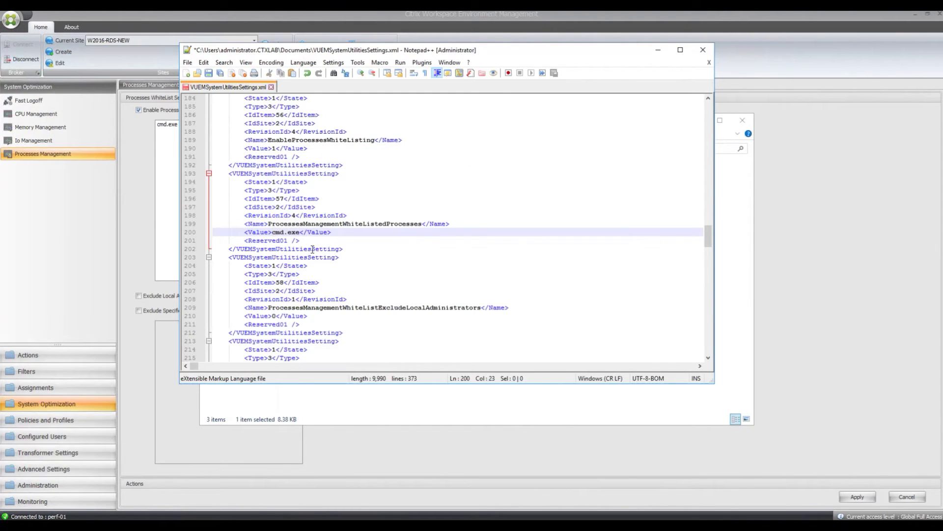
pyautogui.press('BackSpace')
pyautogui.press('BackSpace')
pyautogui.press('BackSpace')
pyautogui.press('BackSpace')
pyautogui.press('BackSpace')
pyautogui.press('BackSpace')
pyautogui.press('BackSpace')
pyautogui.hotkey('ctrl', 'v')
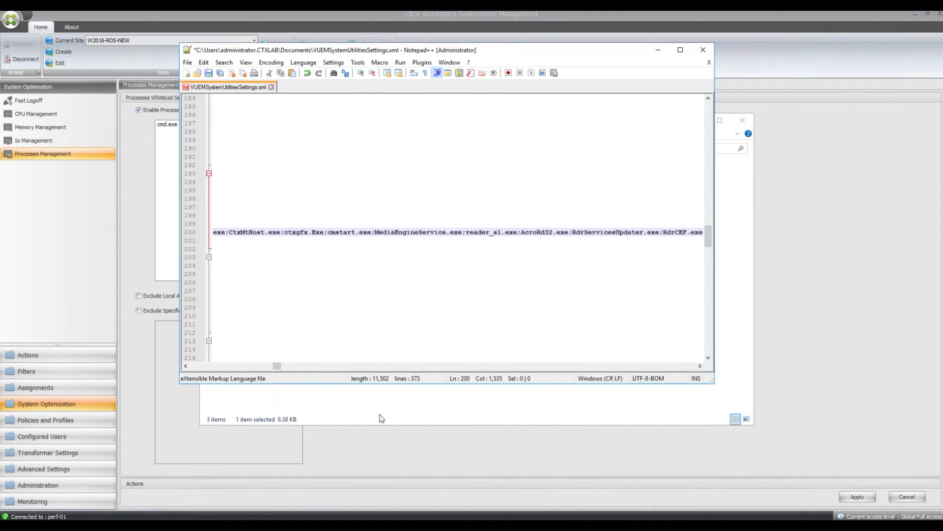
pyautogui.click(210, 74)
pyautogui.click(703, 50)
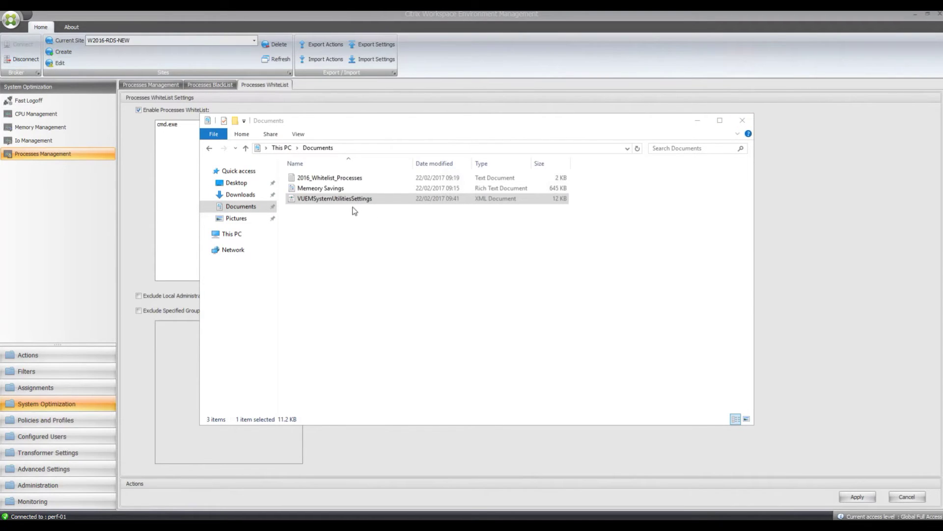
pyautogui.click(340, 201)
# - Import System Optimization Settings from Documents into WEM, replacing the current site settings
pyautogui.click(341, 111)
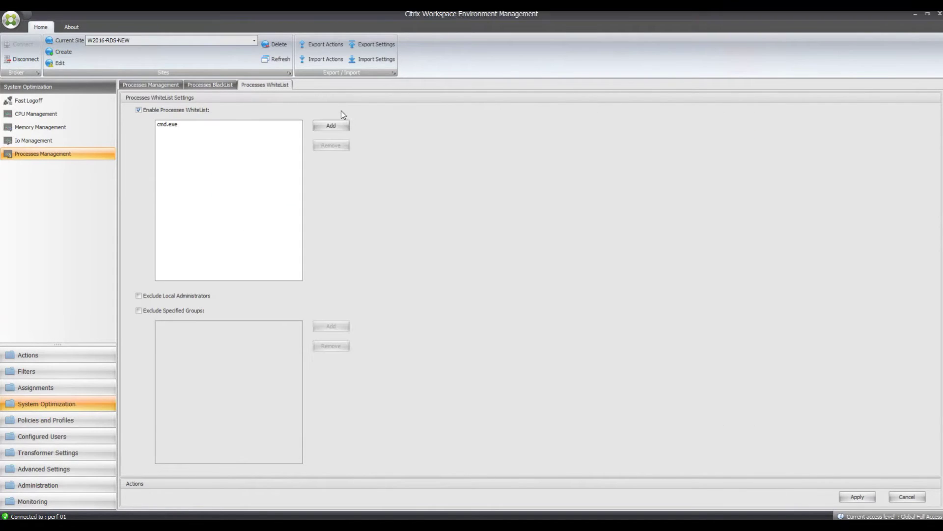
pyautogui.click(371, 59)
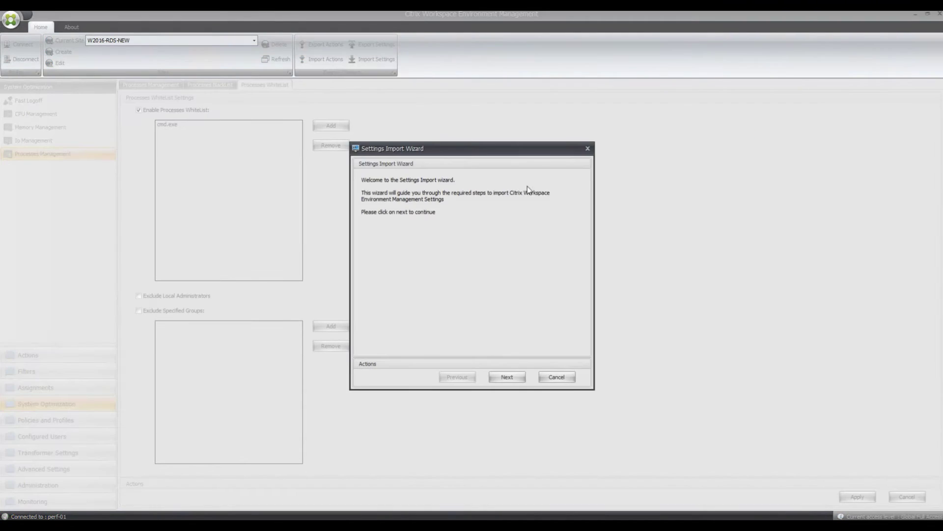
pyautogui.click(505, 381)
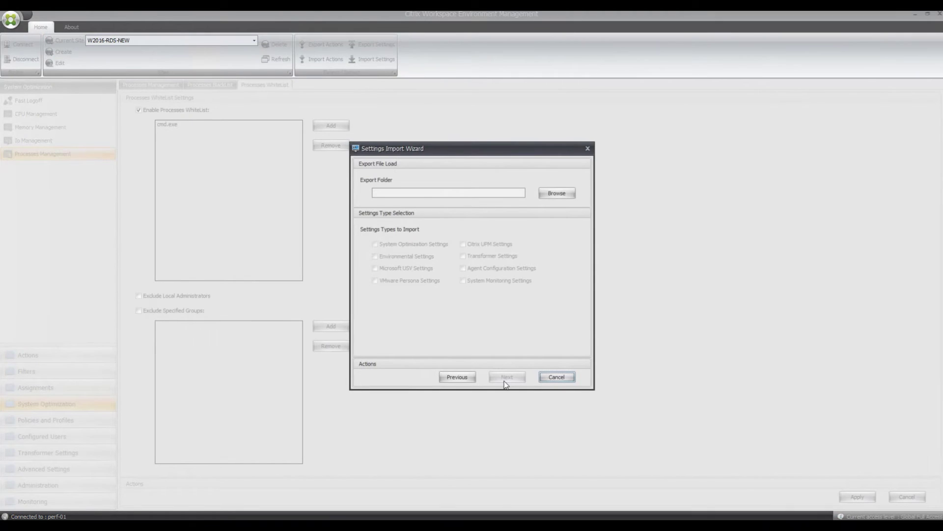
pyautogui.click(563, 194)
pyautogui.click(406, 244)
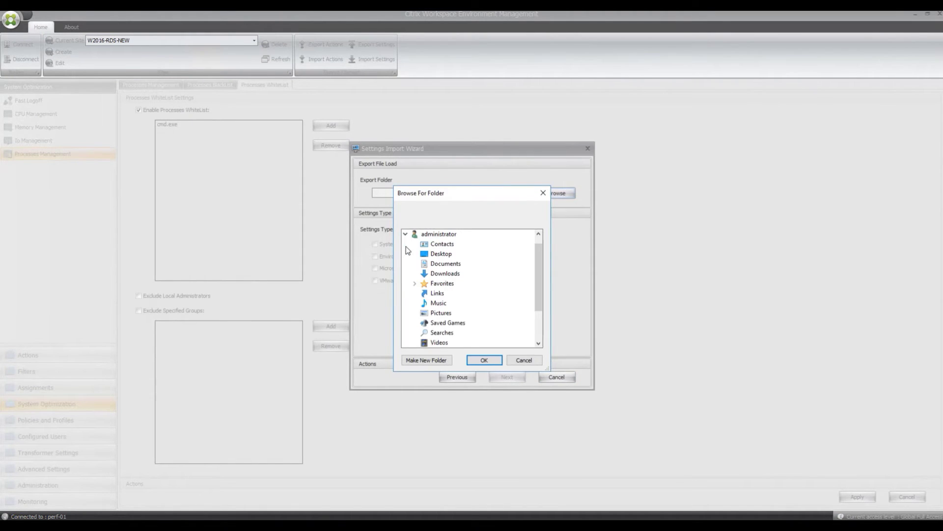
pyautogui.click(448, 264)
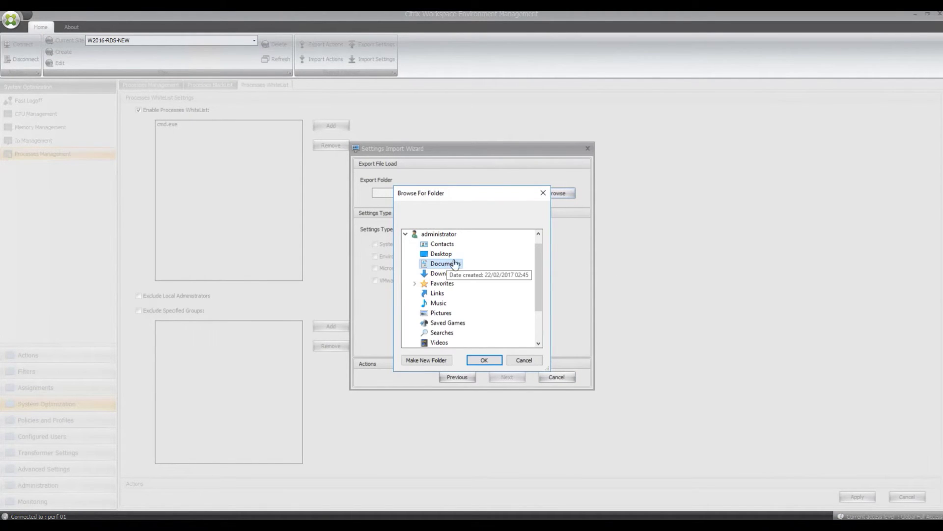
pyautogui.click(485, 359)
pyautogui.click(381, 245)
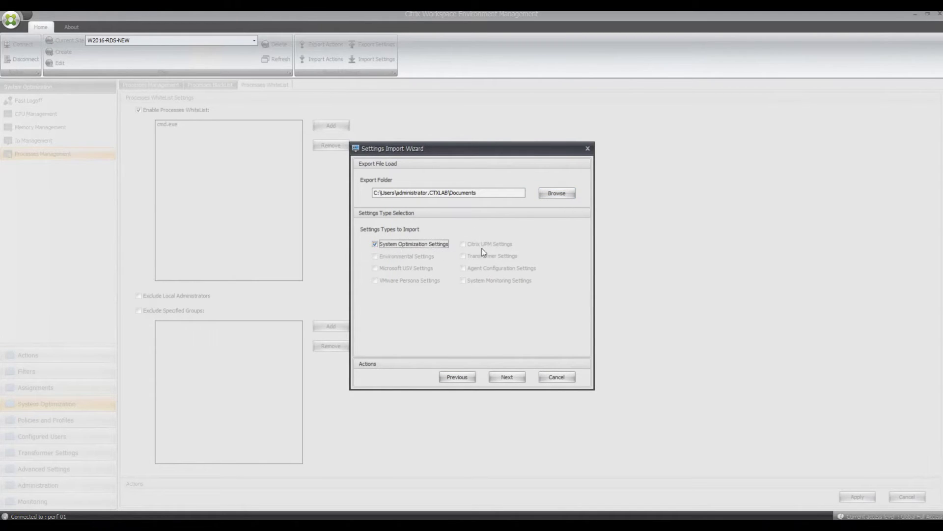
pyautogui.click(512, 377)
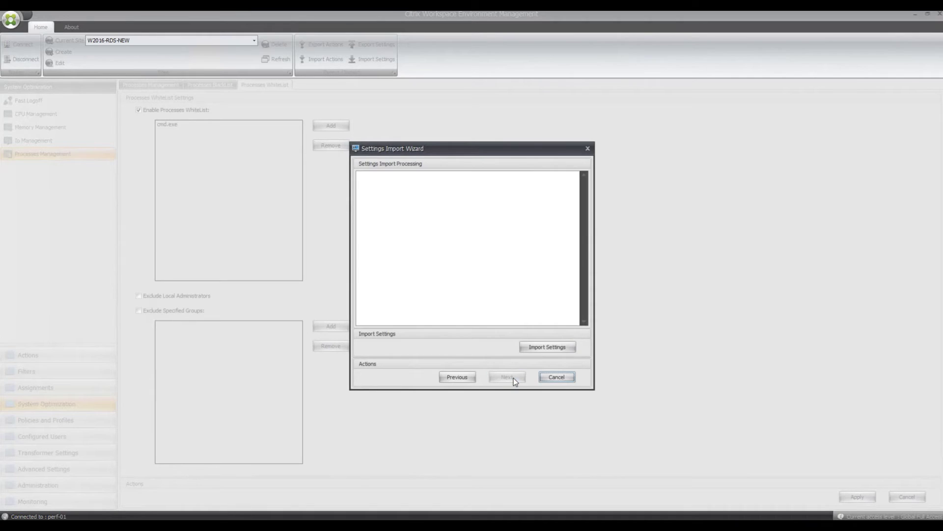
pyautogui.click(546, 349)
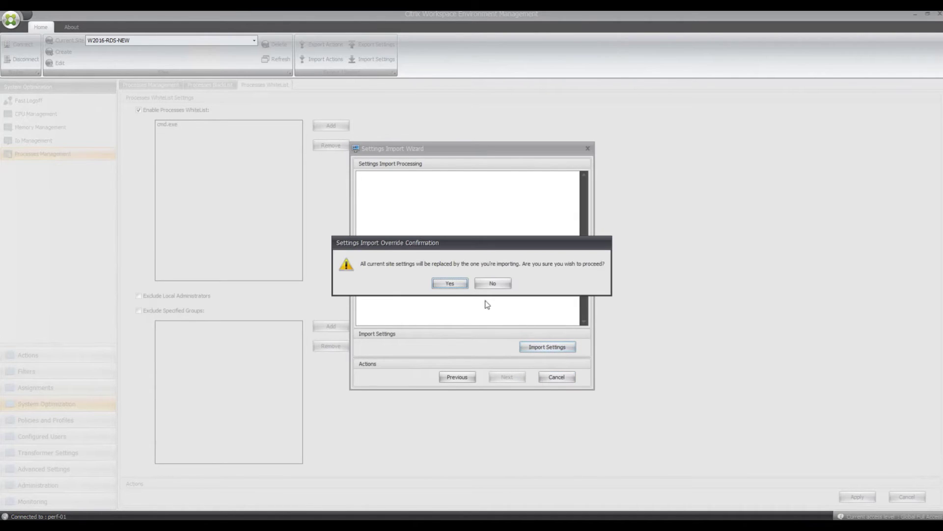
pyautogui.click(450, 283)
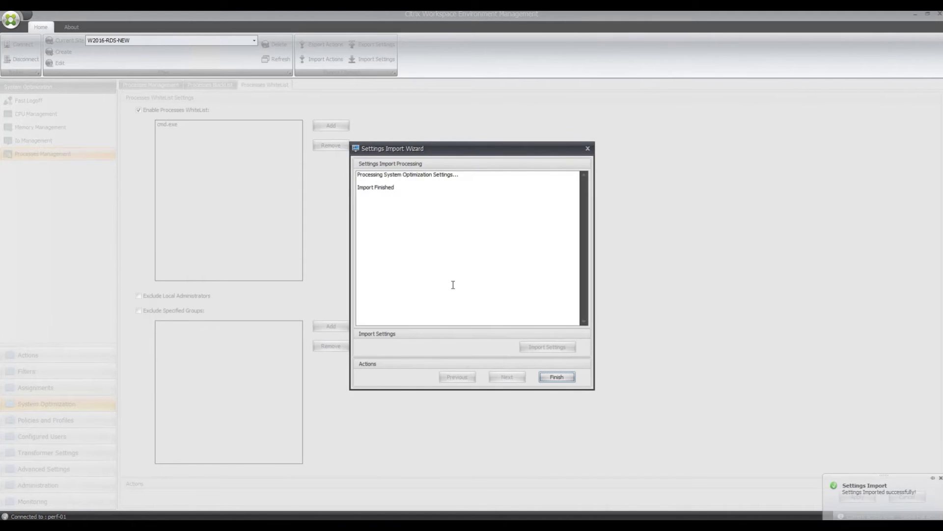
pyautogui.click(561, 378)
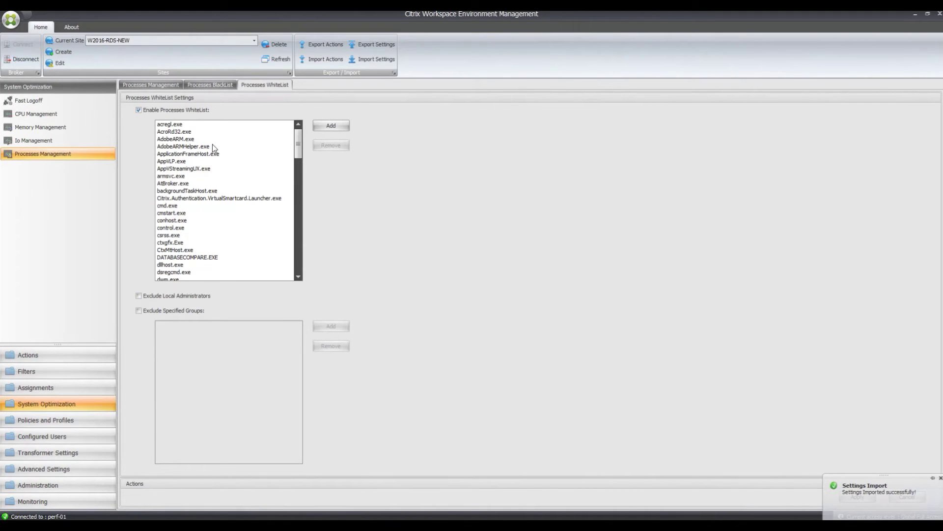
# - Apply the imported whitelist settings
pyautogui.moveTo(300, 145)
pyautogui.mouseDown()
pyautogui.moveTo(303, 271)
pyautogui.moveTo(299, 143)
pyautogui.mouseUp()
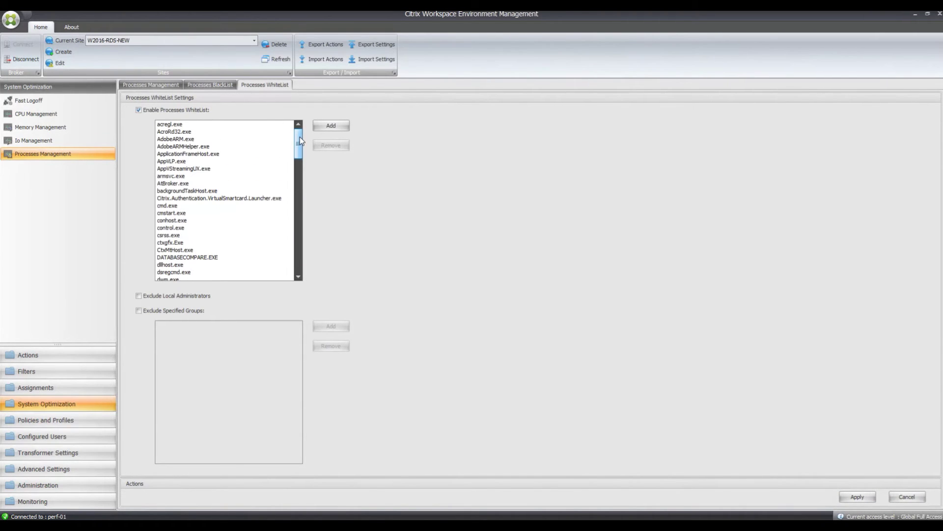
pyautogui.click(857, 496)
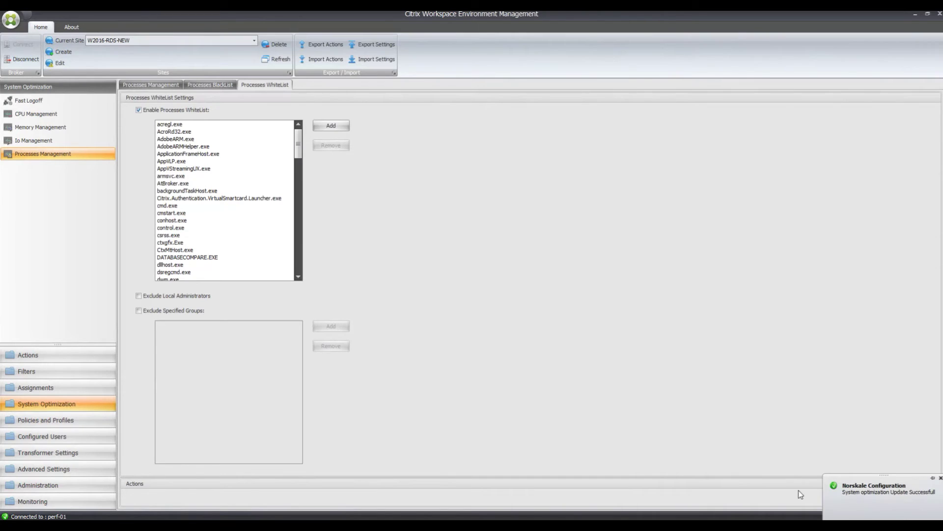
pyautogui.click(50, 489)
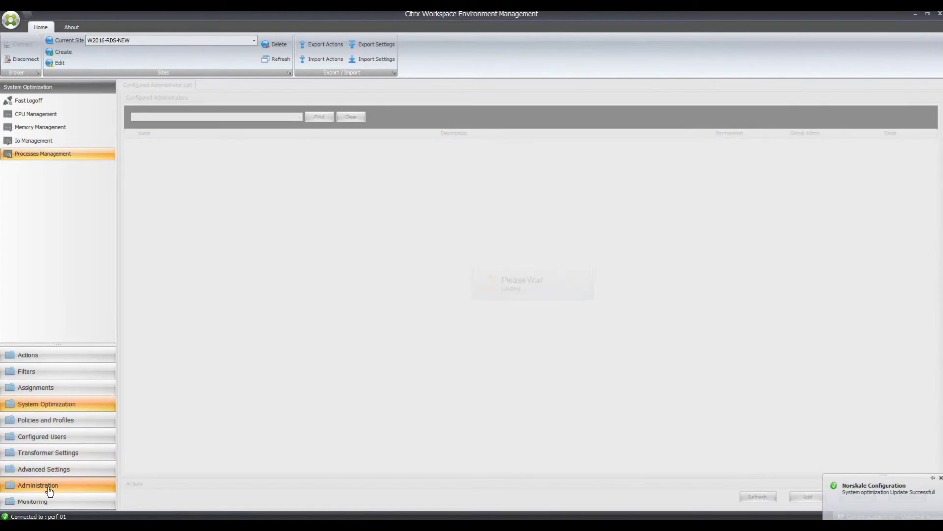
pyautogui.click(39, 127)
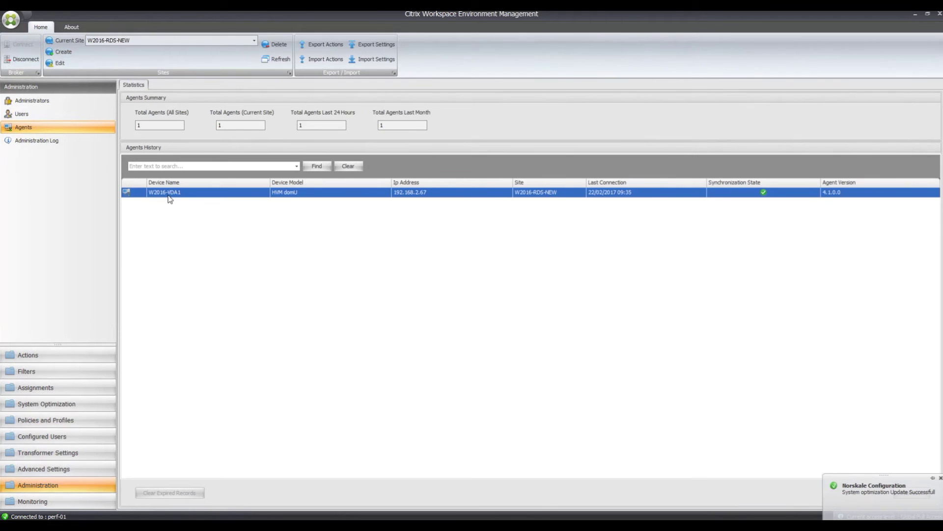
# - Refresh the W2016-VDA1 agent's cache and workspace agent
pyautogui.rightClick(167, 195)
pyautogui.click(175, 197)
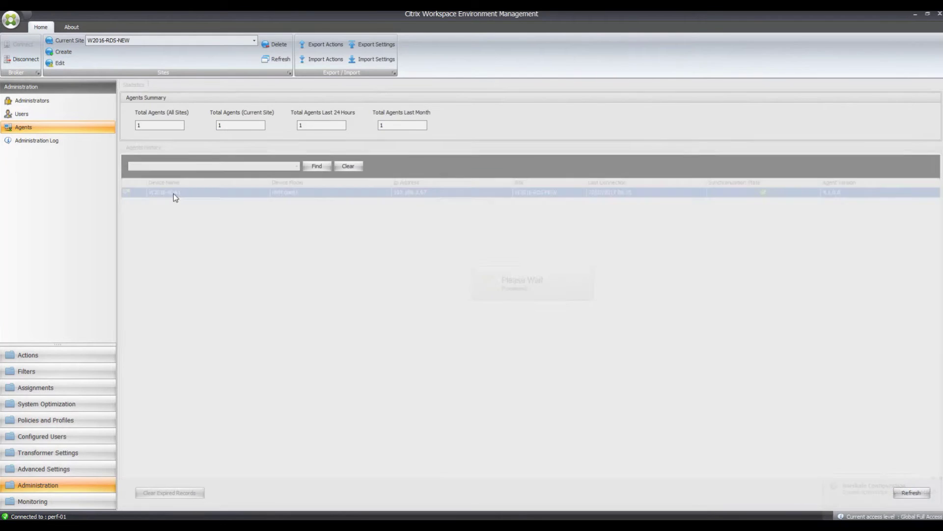
pyautogui.rightClick(168, 195)
pyautogui.click(194, 211)
pyautogui.rightClick(171, 198)
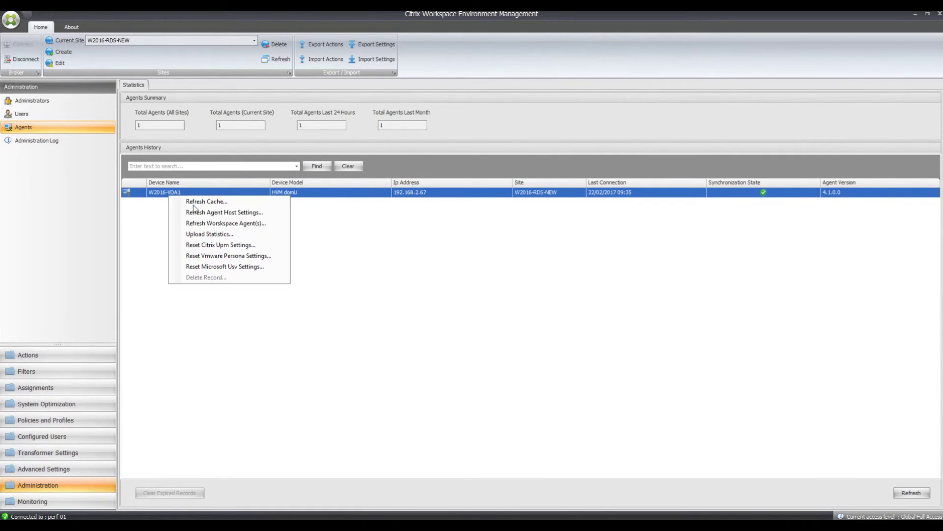
pyautogui.click(219, 223)
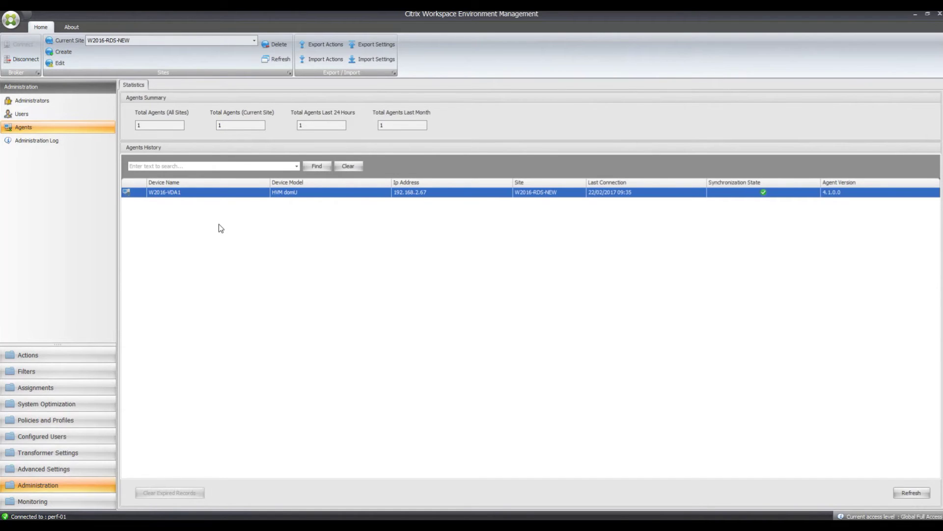
pyautogui.hotkey('alt', 'Tab')
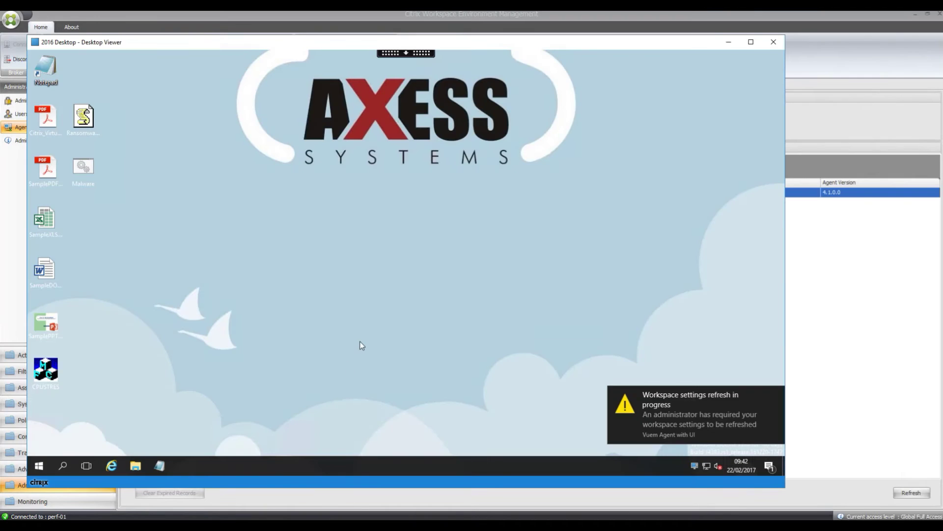
pyautogui.moveTo(820, 407)
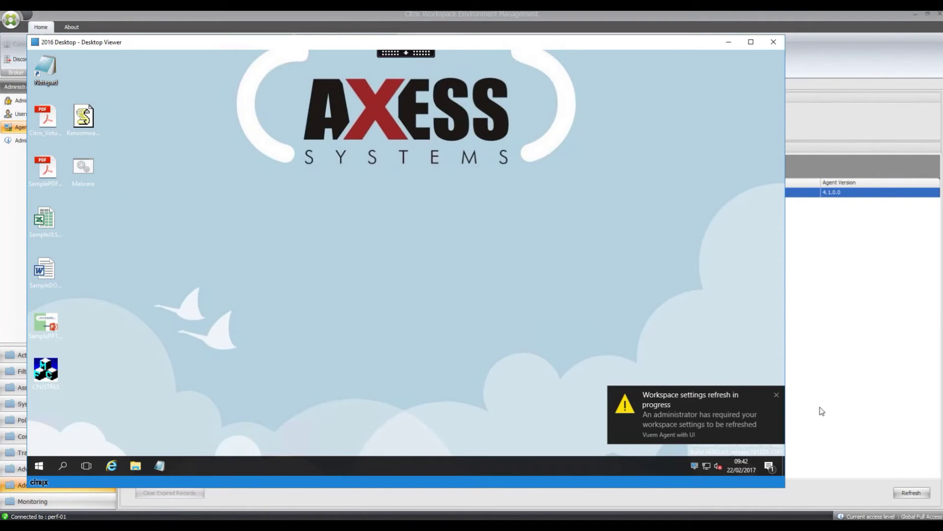
pyautogui.click(777, 395)
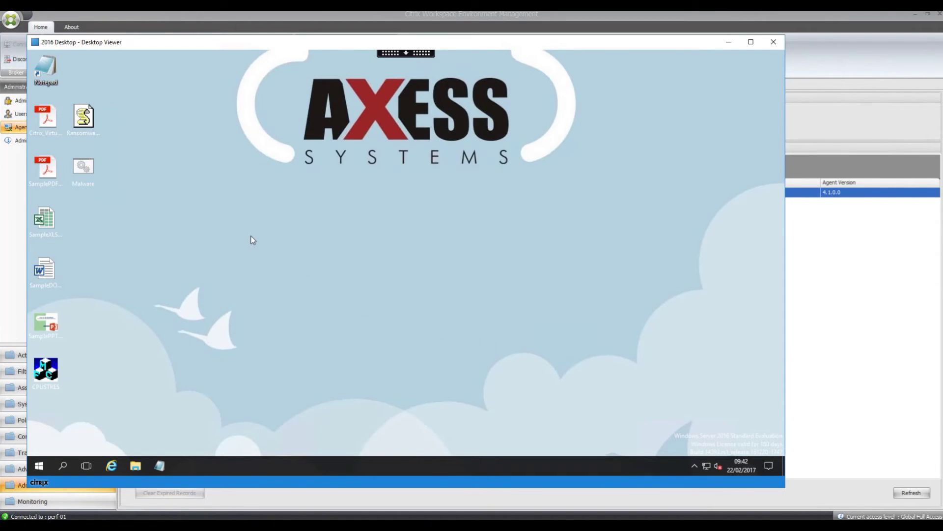
pyautogui.doubleClick(87, 167)
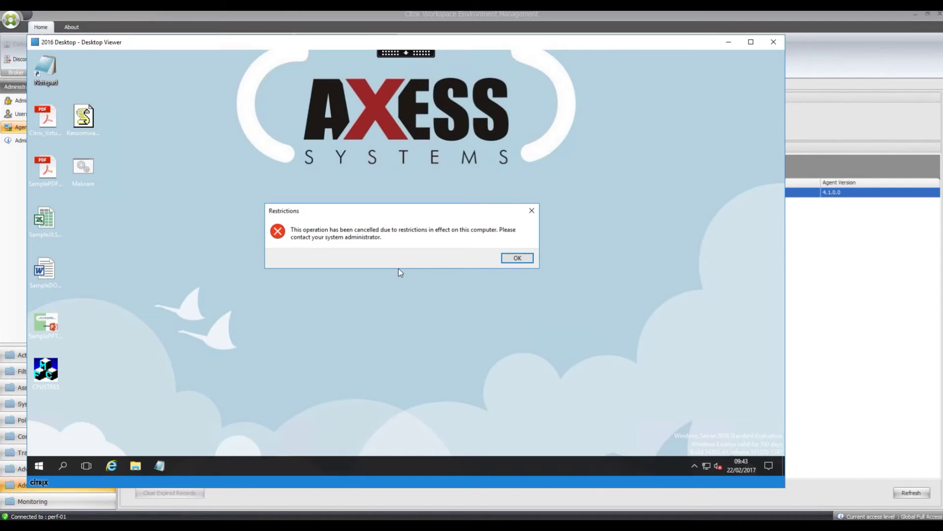
pyautogui.click(506, 259)
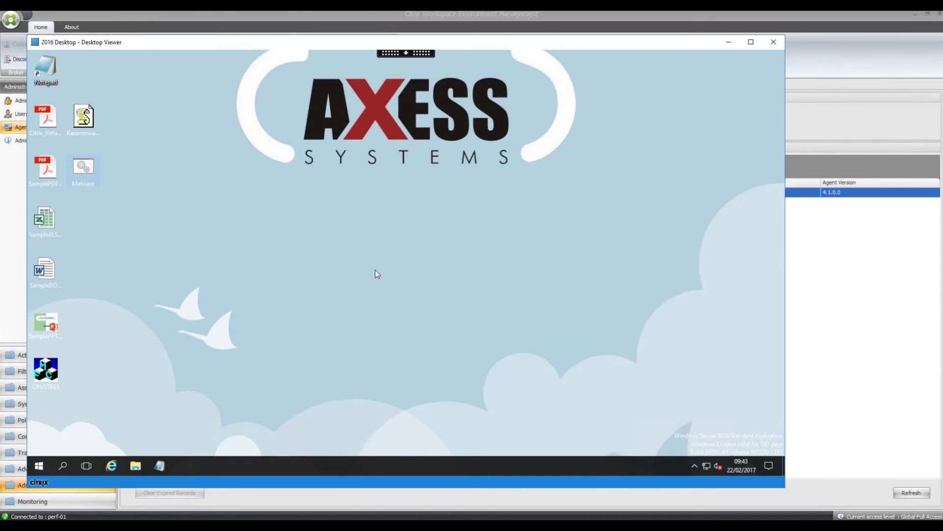
pyautogui.doubleClick(84, 119)
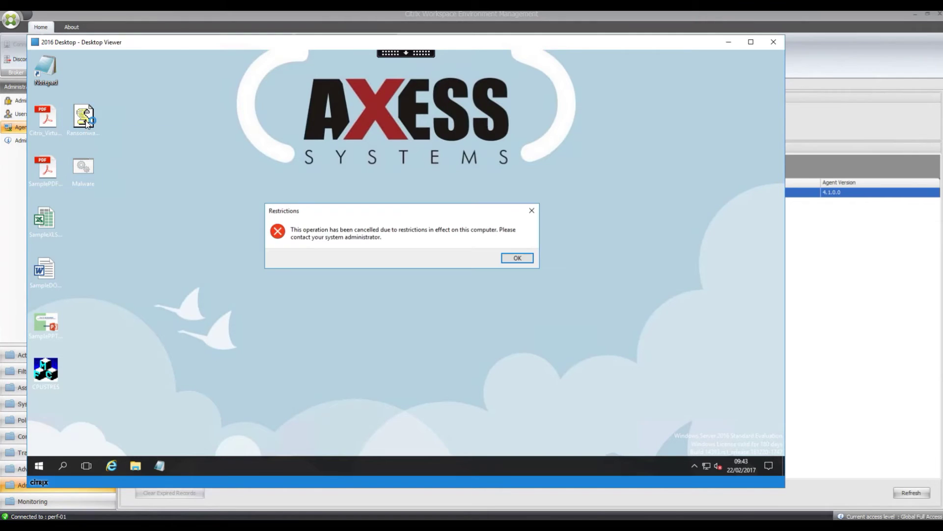
pyautogui.click(521, 259)
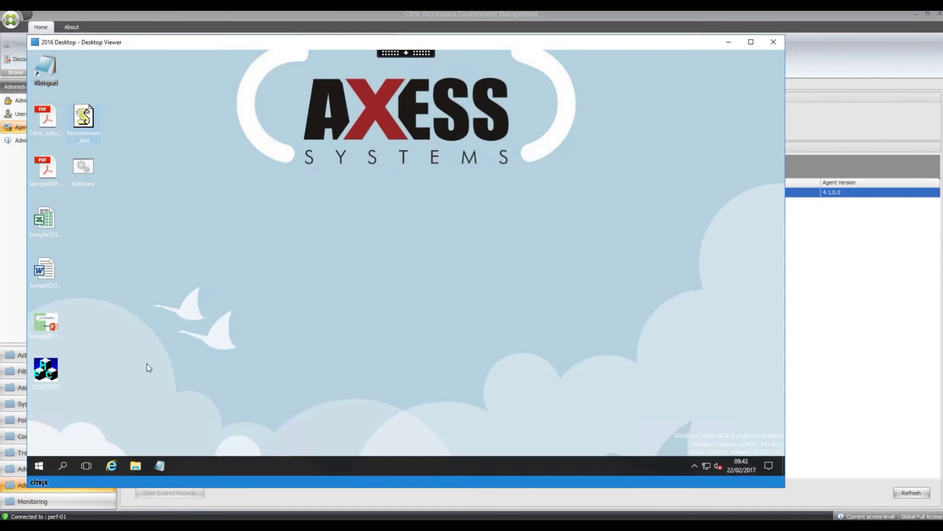
pyautogui.doubleClick(44, 270)
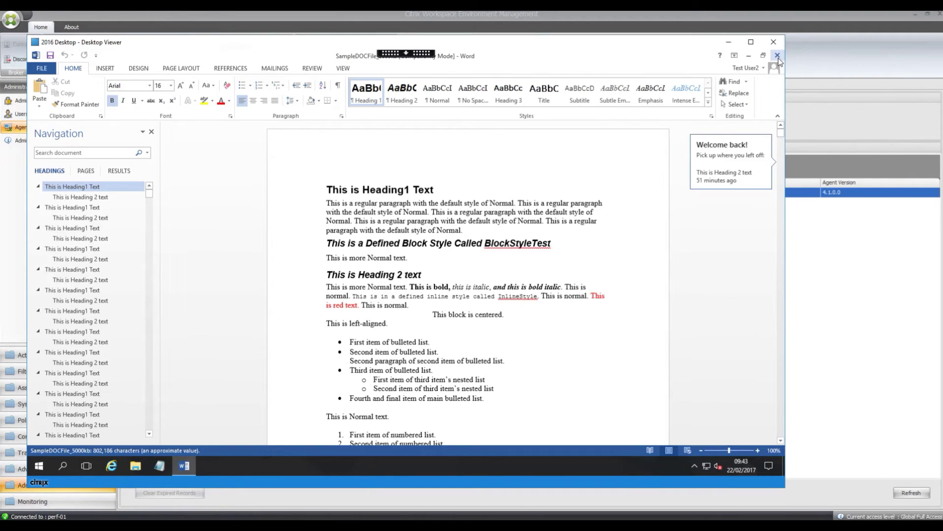
pyautogui.click(778, 57)
pyautogui.doubleClick(47, 172)
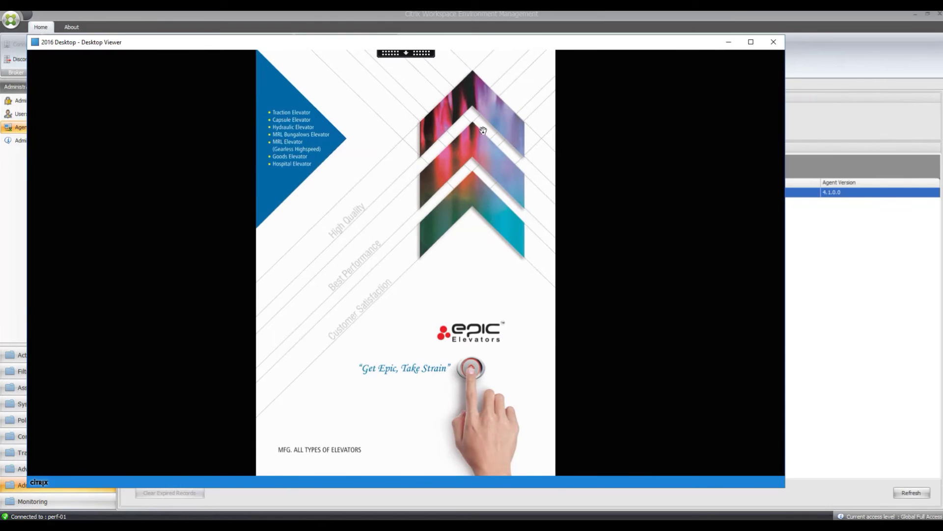
pyautogui.scroll(-2, 478, 136)
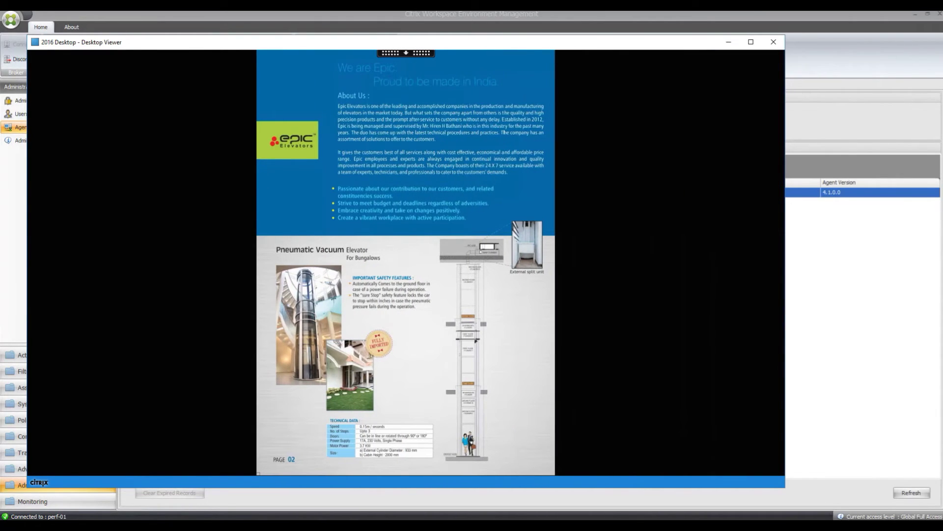
pyautogui.scroll(-2, 161, 240)
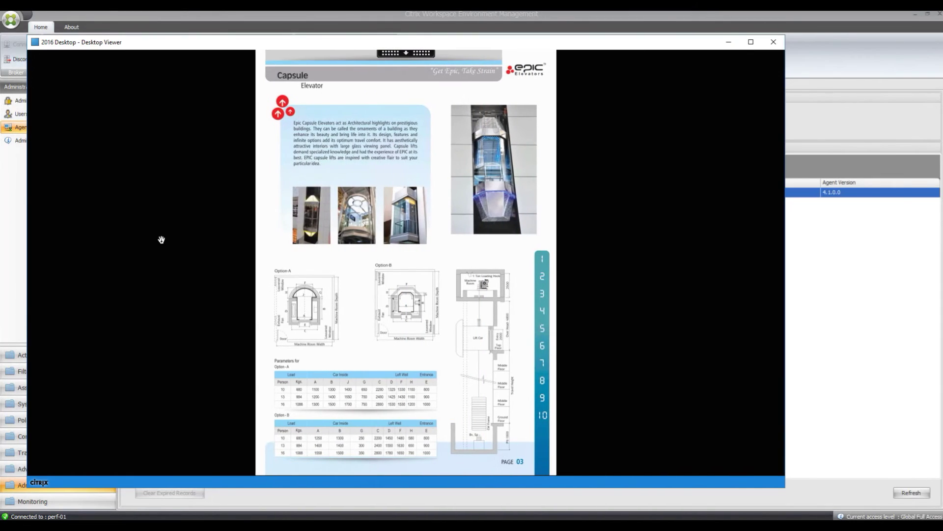
pyautogui.press('Escape')
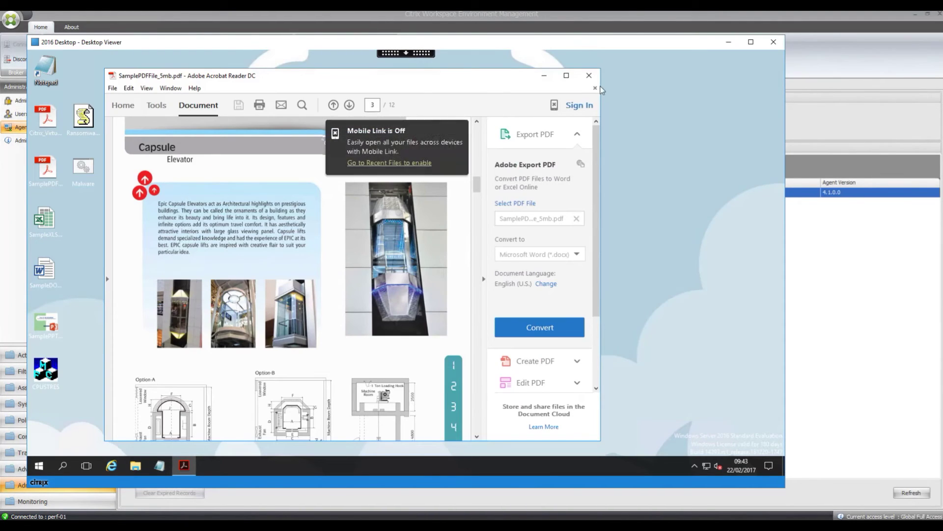
pyautogui.click(589, 76)
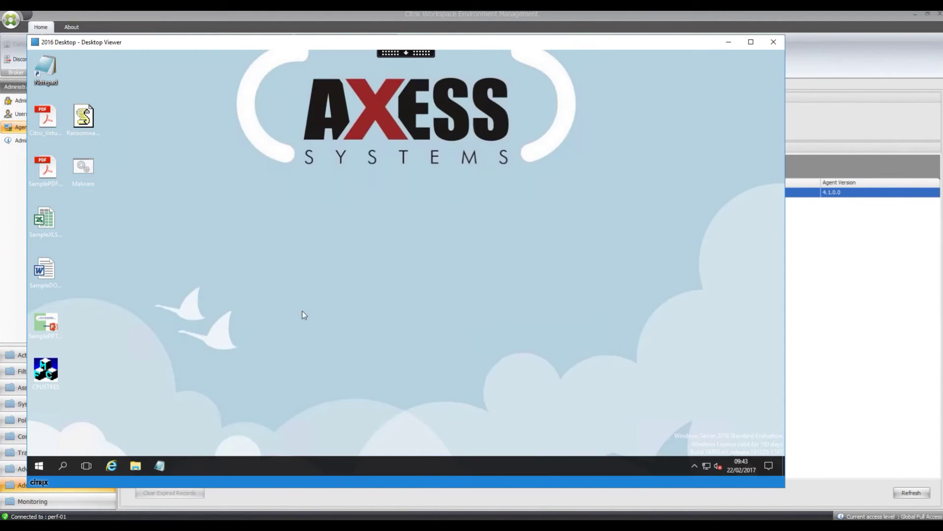
pyautogui.click(51, 376)
pyautogui.doubleClick(51, 376)
pyautogui.click(438, 271)
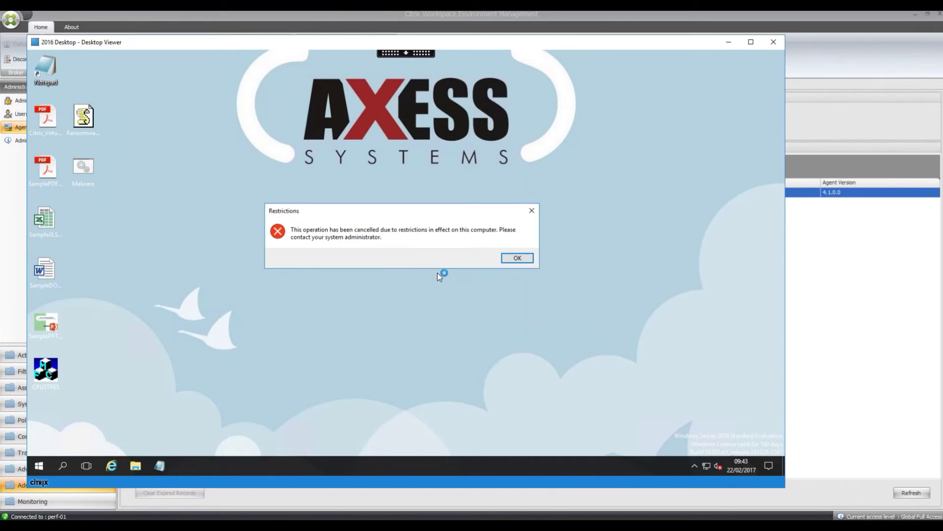
pyautogui.click(518, 259)
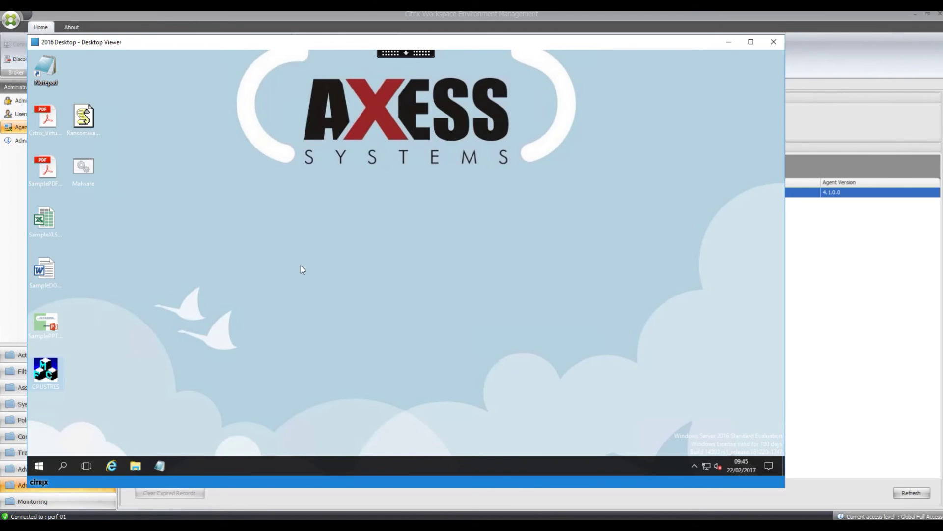
# - Start a new file association named Javascript for the .js extension
pyautogui.click(314, 501)
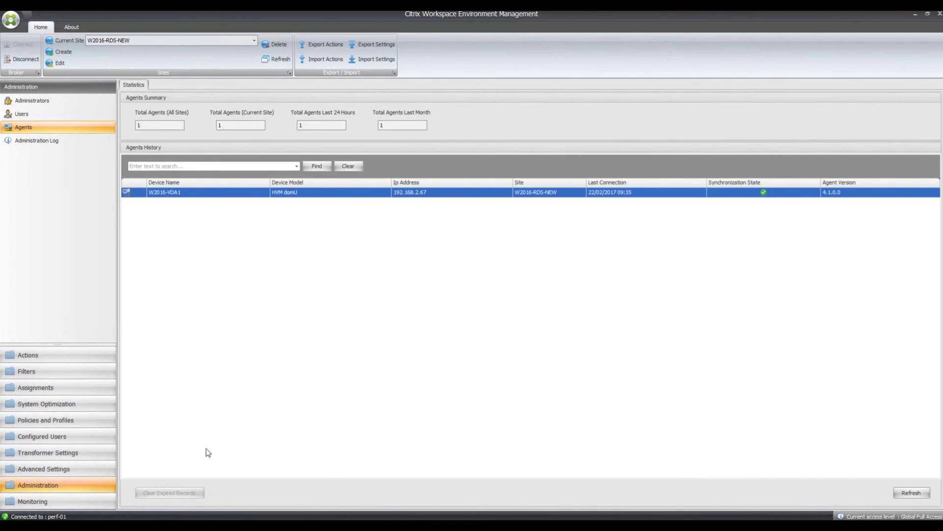
pyautogui.click(43, 357)
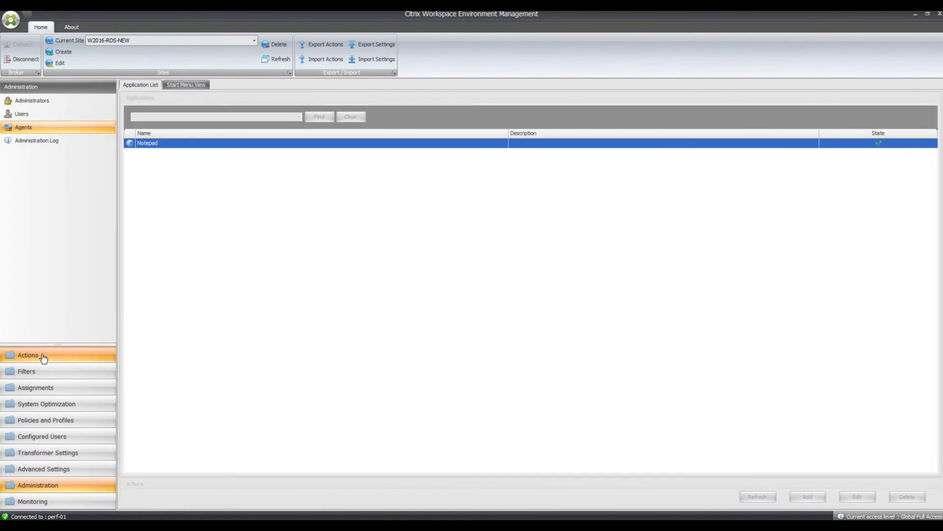
pyautogui.click(26, 253)
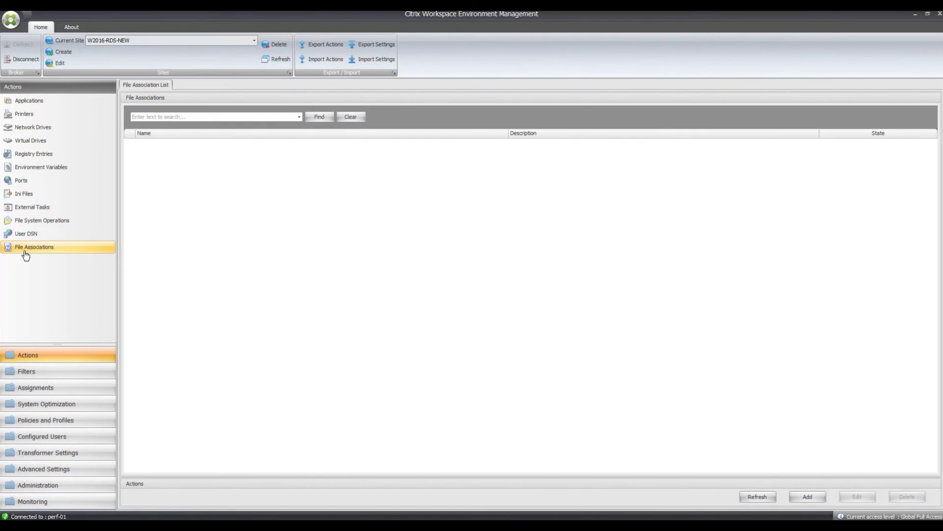
pyautogui.click(816, 497)
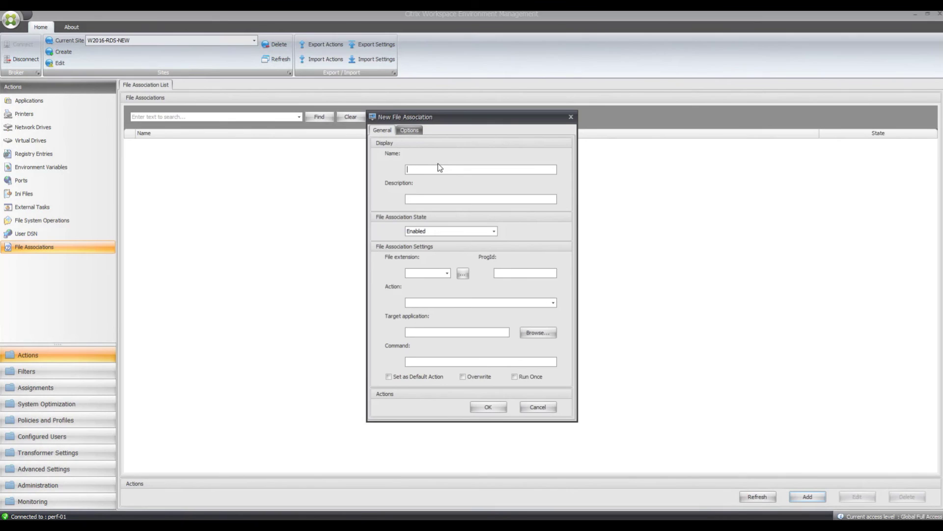
pyautogui.write('Javascript')
pyautogui.click(415, 273)
pyautogui.write('.js')
# - Set the action to open with C:\Windows\notepad.exe and save the association
pyautogui.click(554, 302)
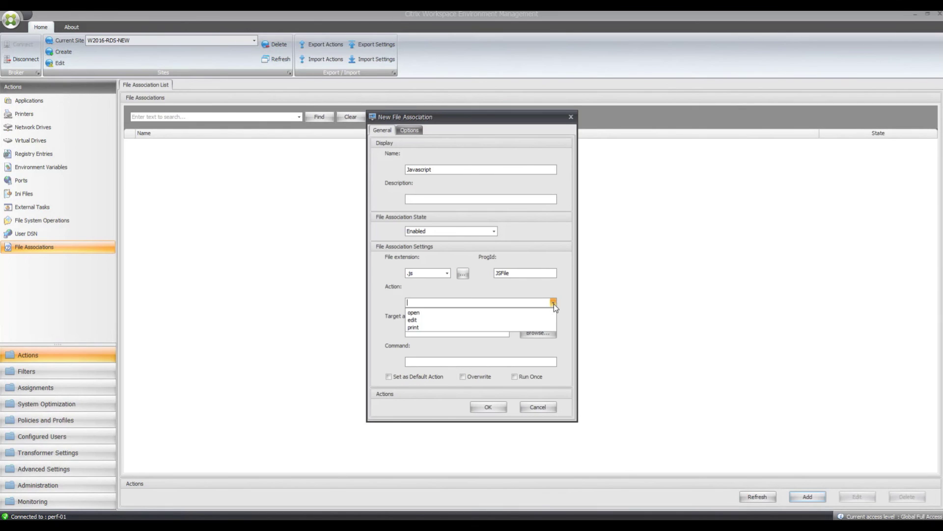
pyautogui.click(476, 315)
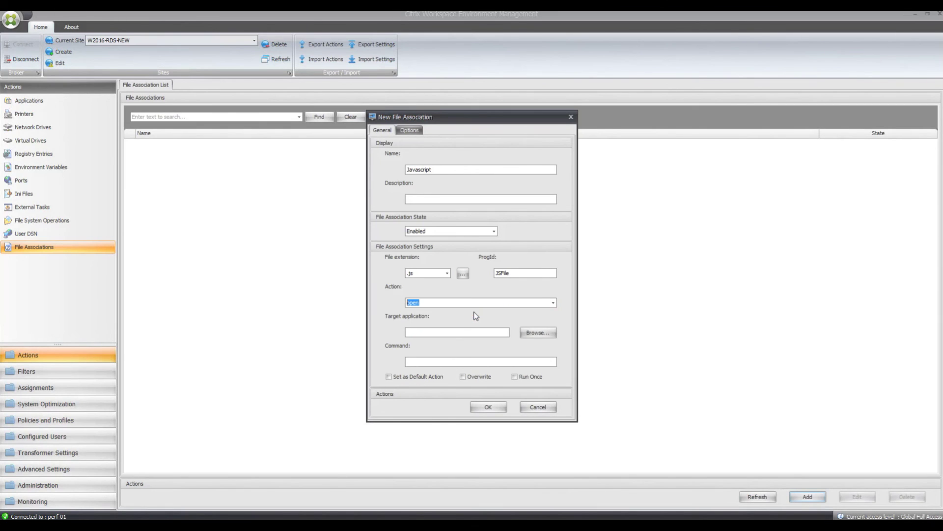
pyautogui.click(537, 333)
pyautogui.doubleClick(488, 234)
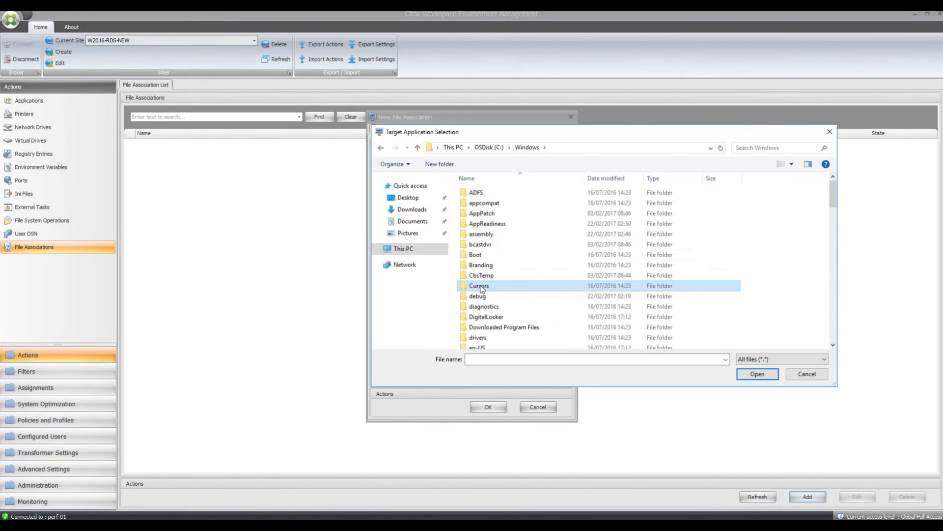
pyautogui.write('notepad')
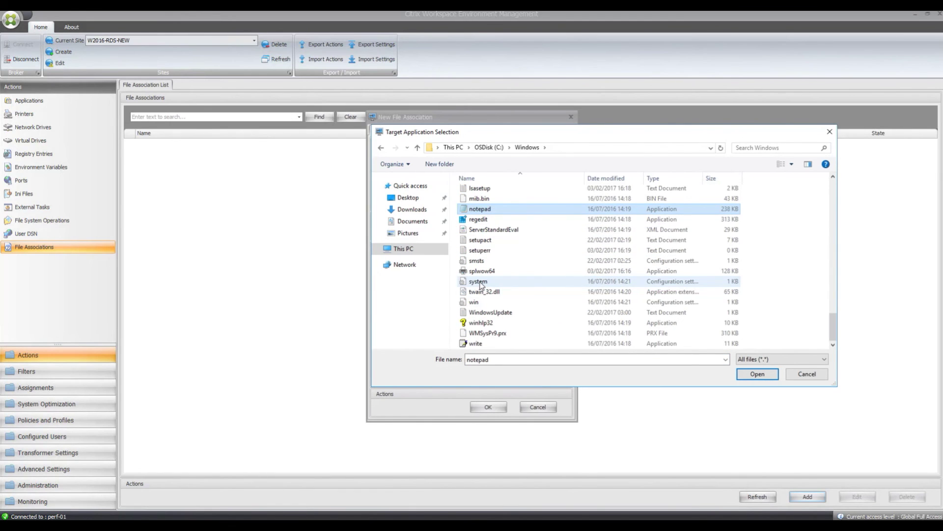
pyautogui.doubleClick(489, 211)
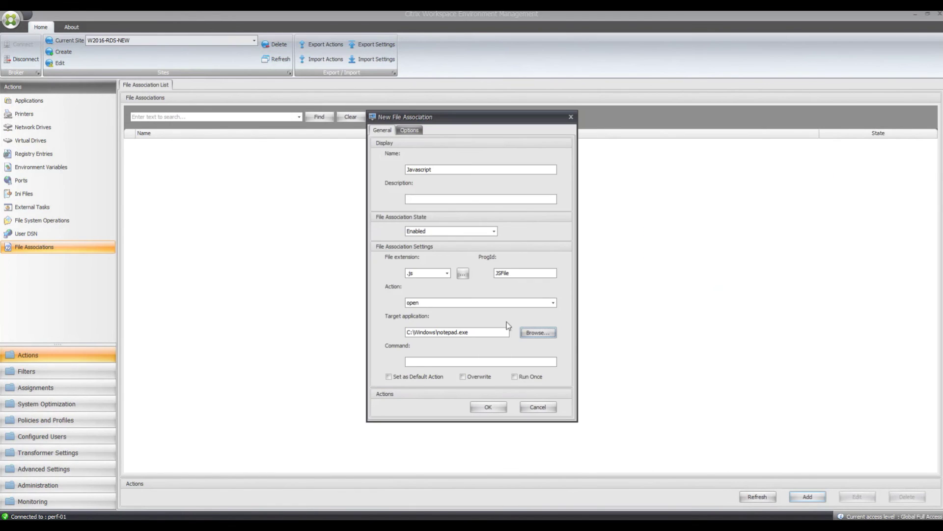
pyautogui.click(420, 362)
pyautogui.write('fsdfsd')
pyautogui.click(489, 408)
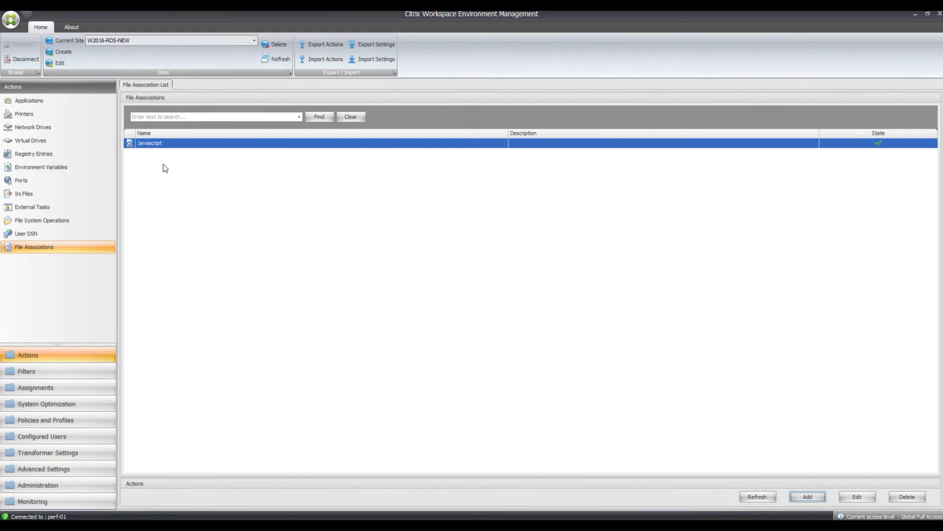
# - Assign the Javascript association to G-CitrixUsers with the Always True filter
pyautogui.click(37, 390)
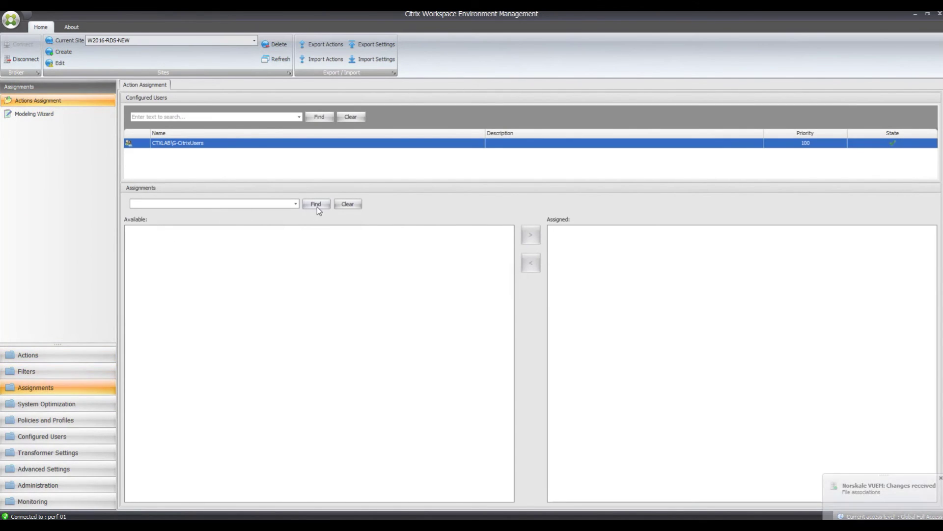
pyautogui.click(349, 205)
pyautogui.click(165, 334)
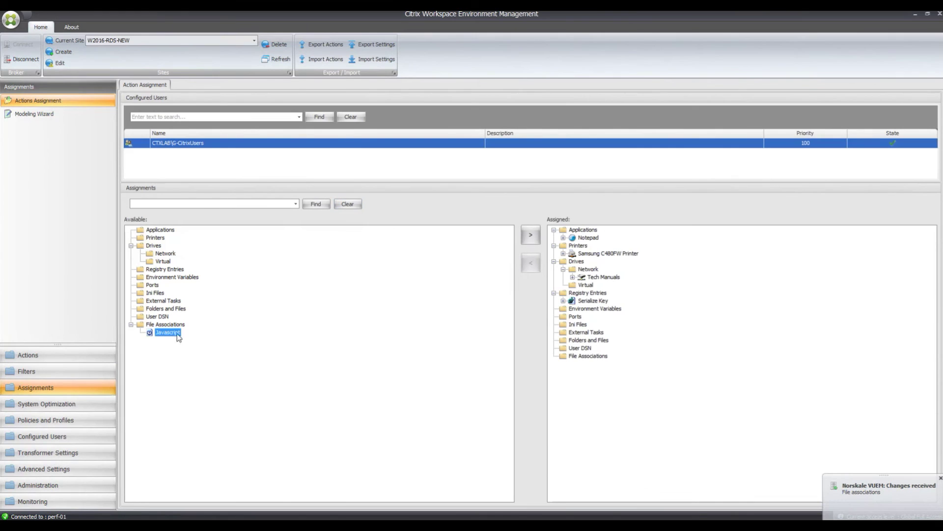
pyautogui.click(532, 236)
pyautogui.click(505, 297)
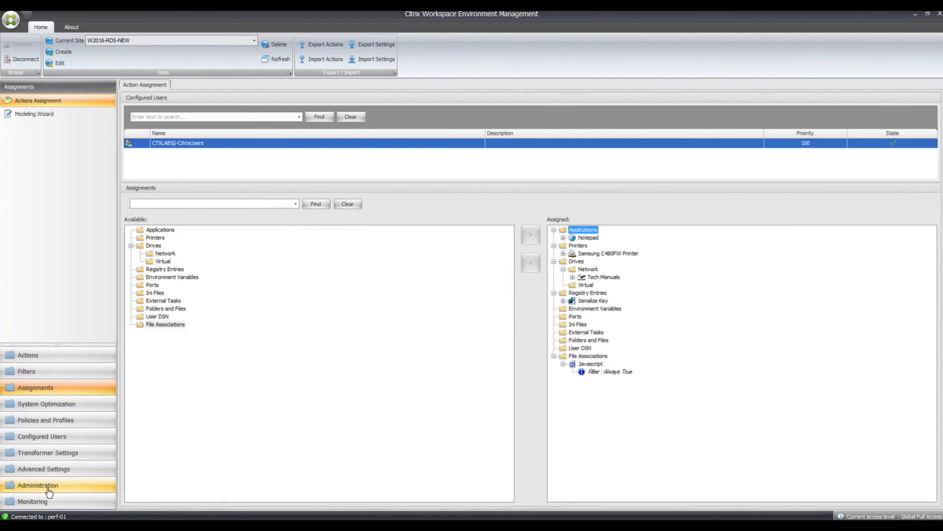
# - Refresh the workspace agent from the Agents list
pyautogui.click(72, 486)
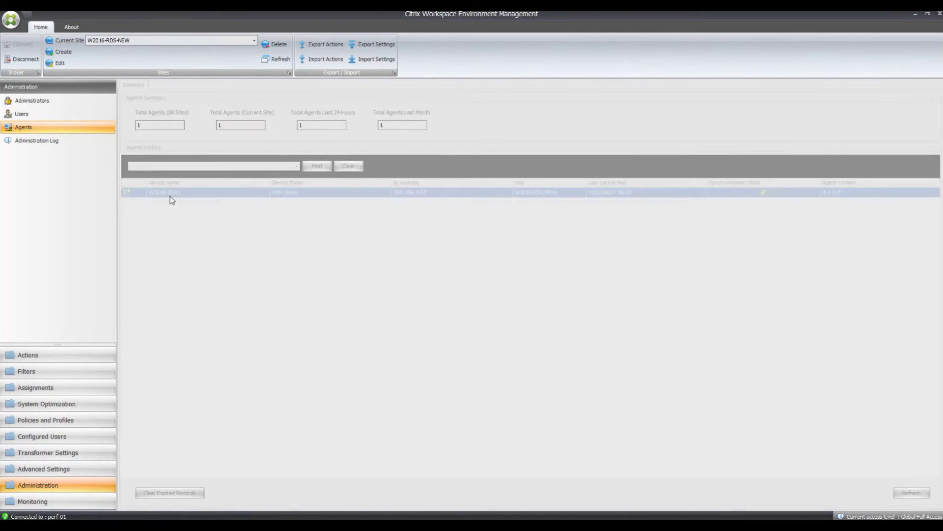
pyautogui.rightClick(166, 192)
pyautogui.click(191, 221)
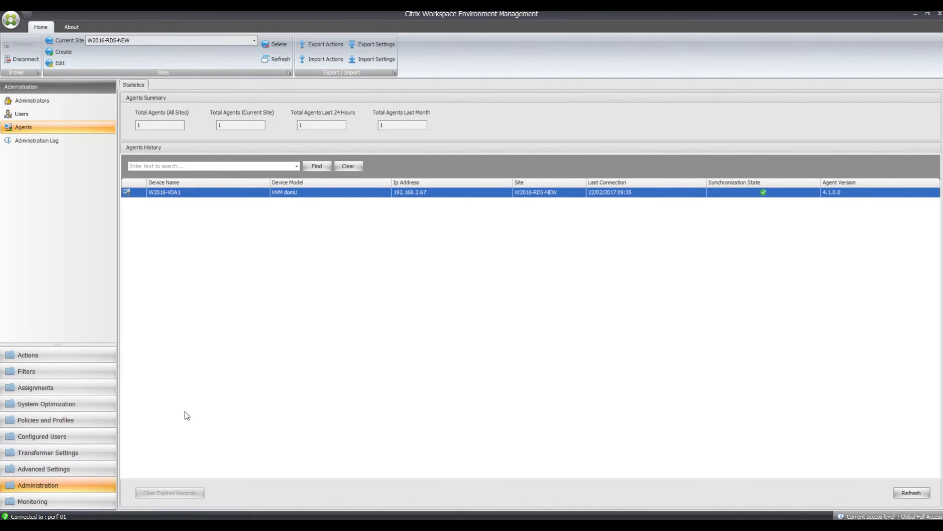
pyautogui.hotkey('alt', 'Tab')
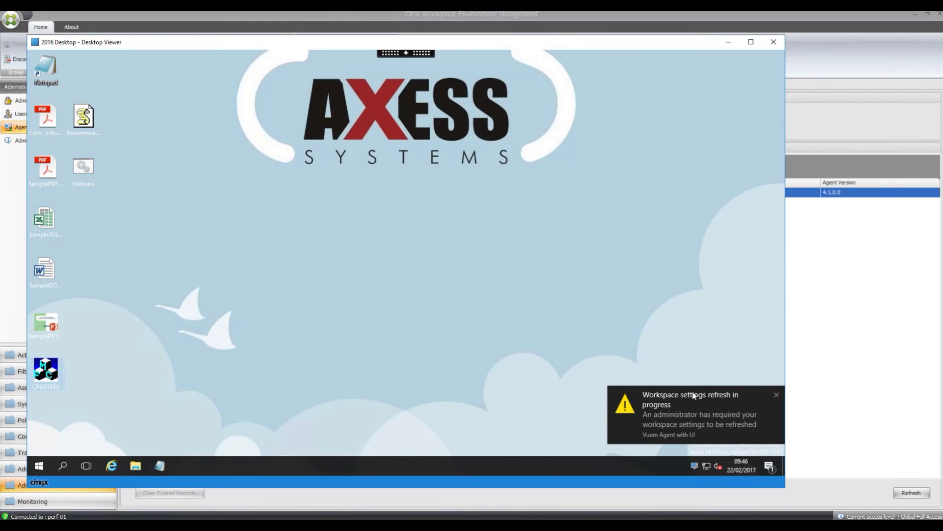
# - Open the Ransomware_test script on the session desktop so Notepad prompts to create fsdfsd.txt
pyautogui.click(94, 126)
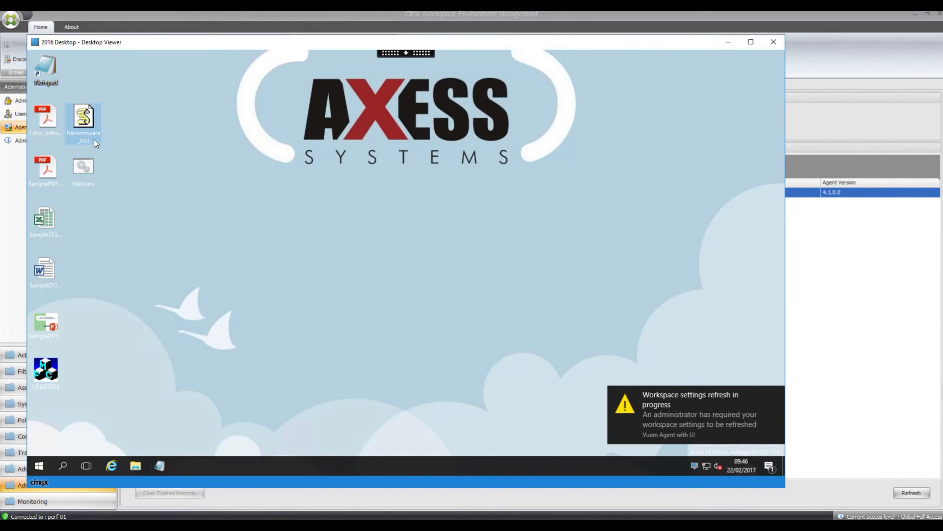
pyautogui.rightClick(85, 119)
pyautogui.click(91, 123)
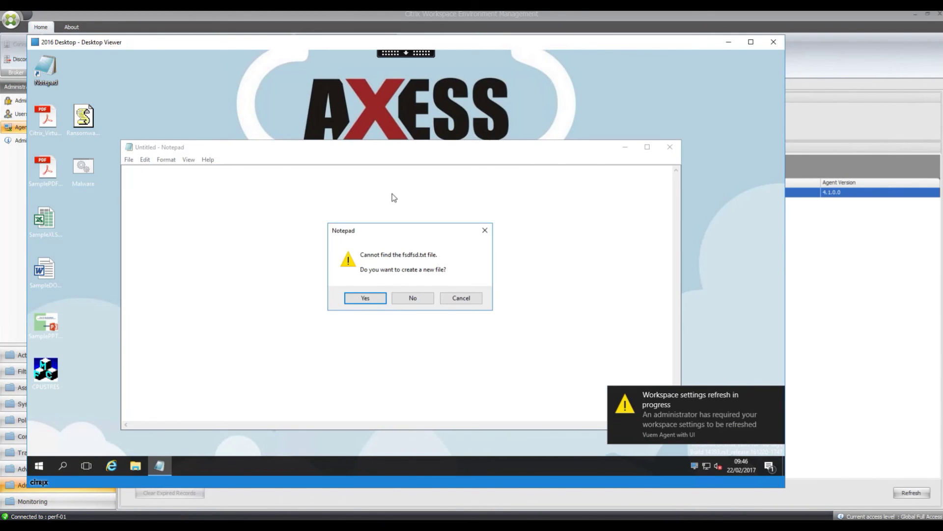